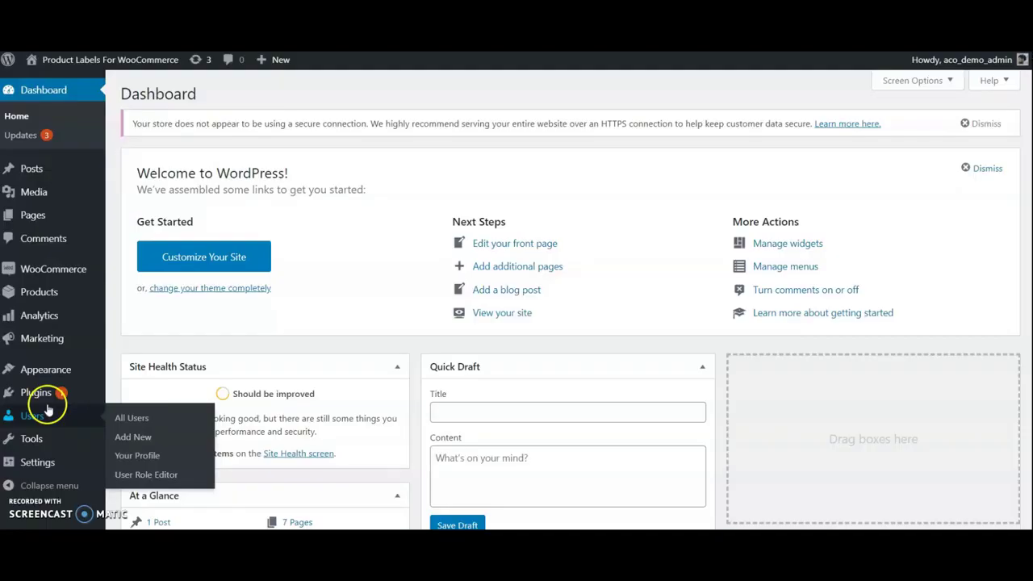
Search the plugin directory for "Woocommerce product labels by acowebs" and install Product Labels For Woocommerce
mouse_move(35, 392)
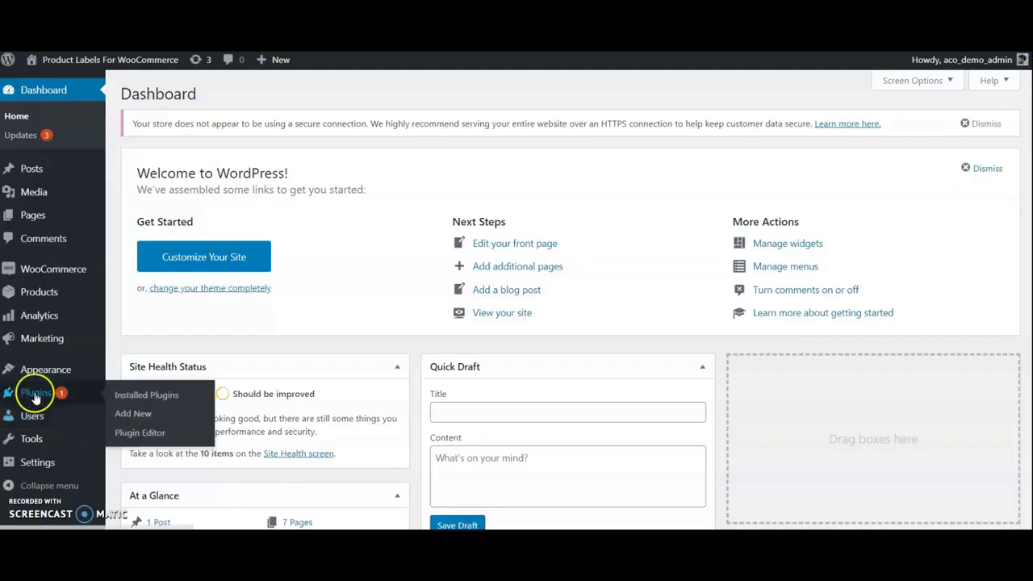
left_click(127, 414)
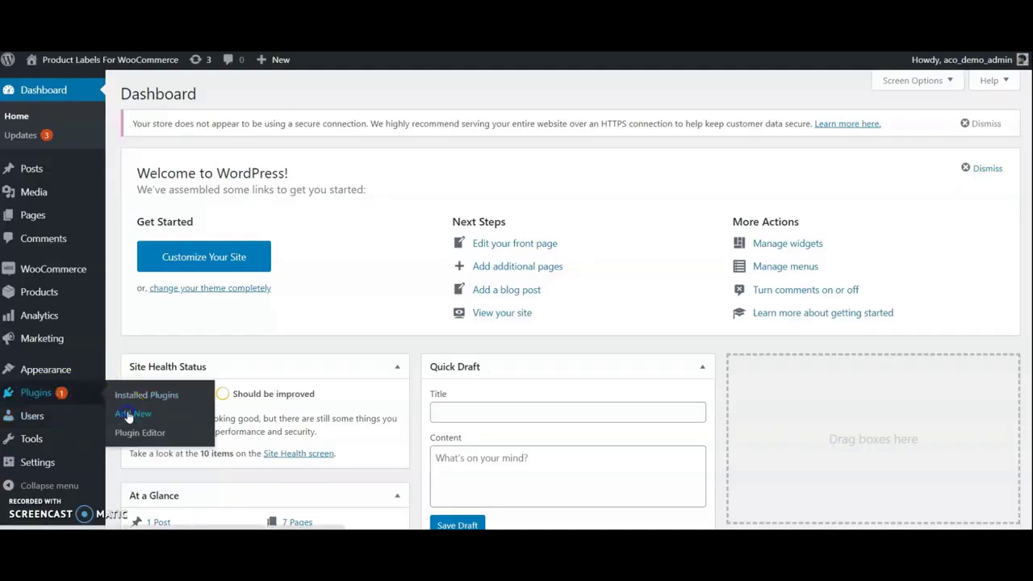
left_click(127, 413)
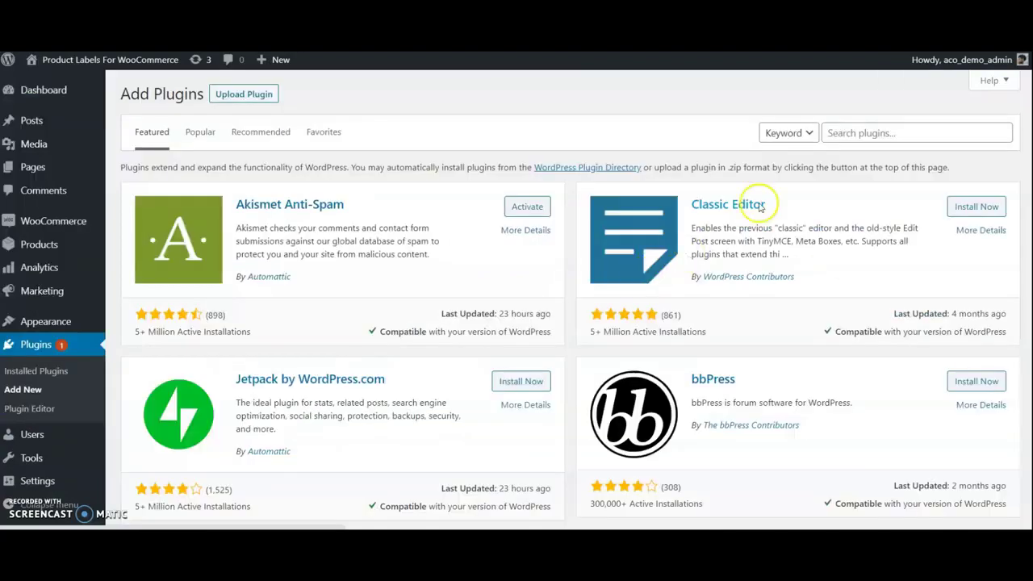
left_click(867, 133)
type("Woocommerce prod")
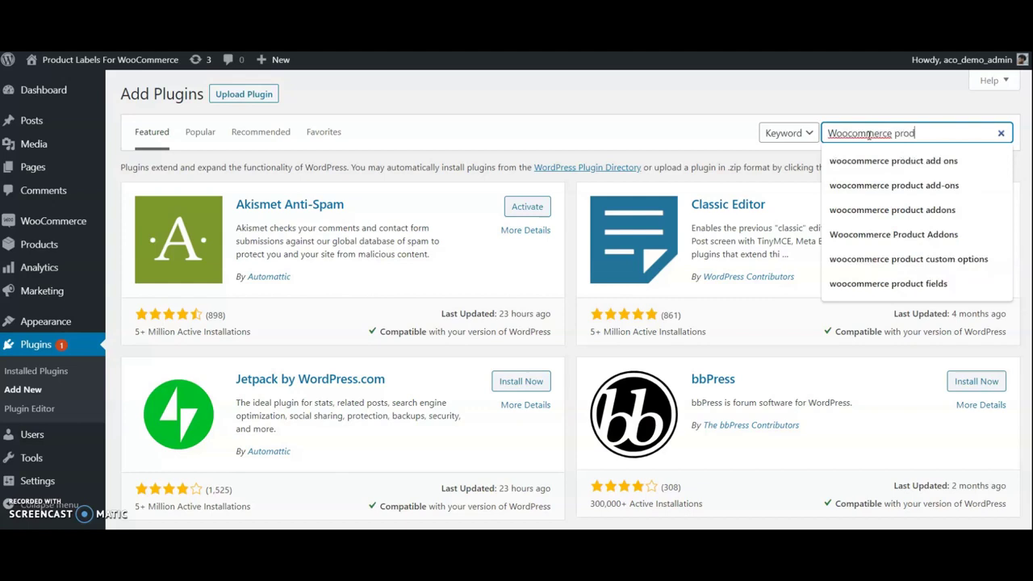
type("uc")
key("Down")
key("Return")
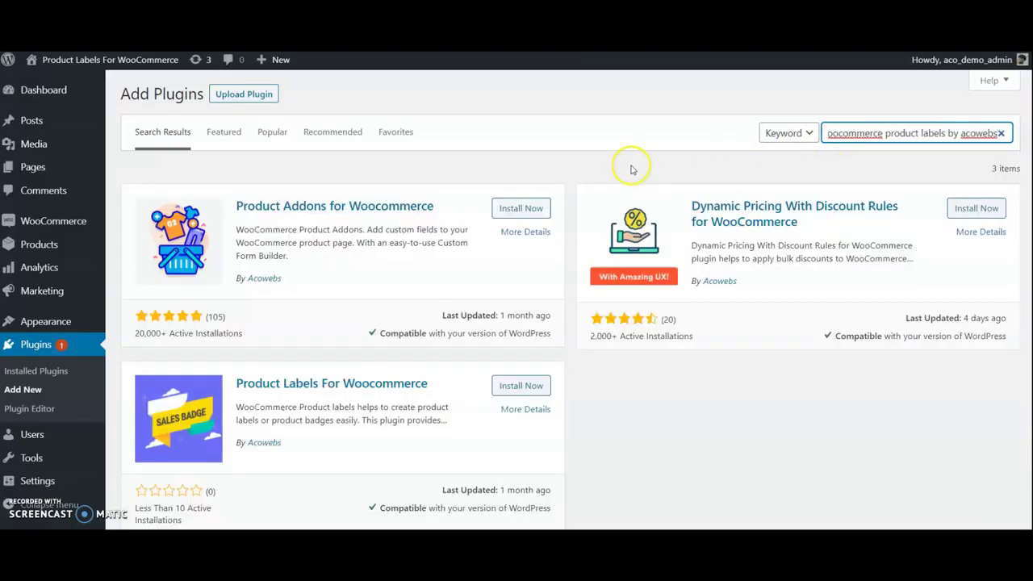
left_click(518, 389)
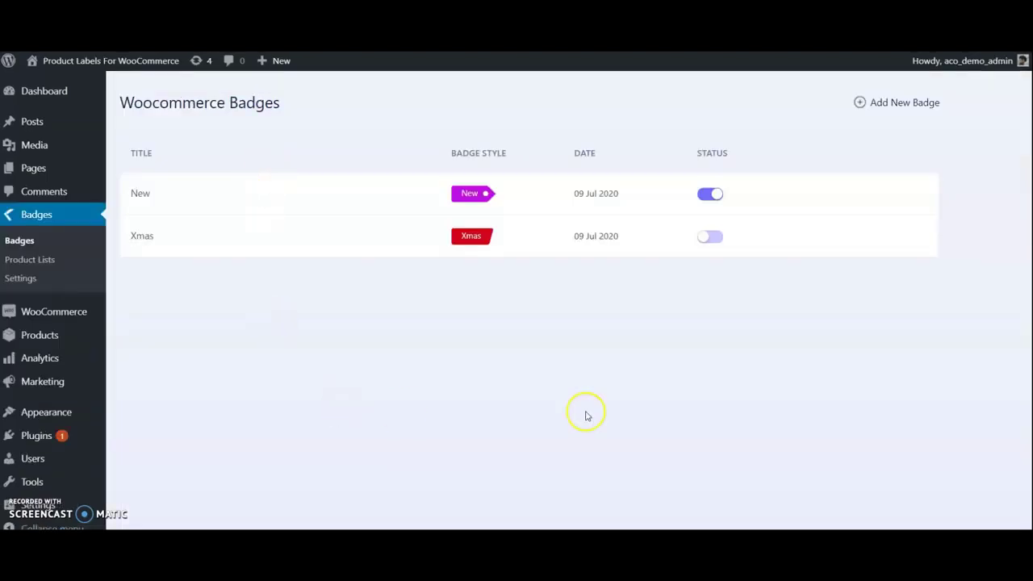
Add a new badge titled "Sale badges" with the badge label "Sale"
mouse_move(861, 191)
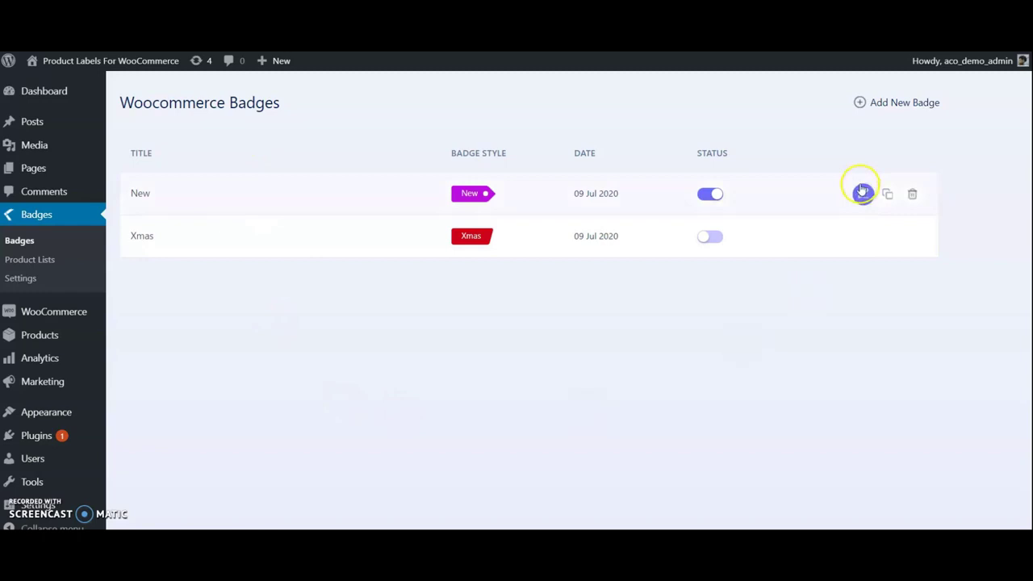
left_click(888, 104)
left_click(259, 181)
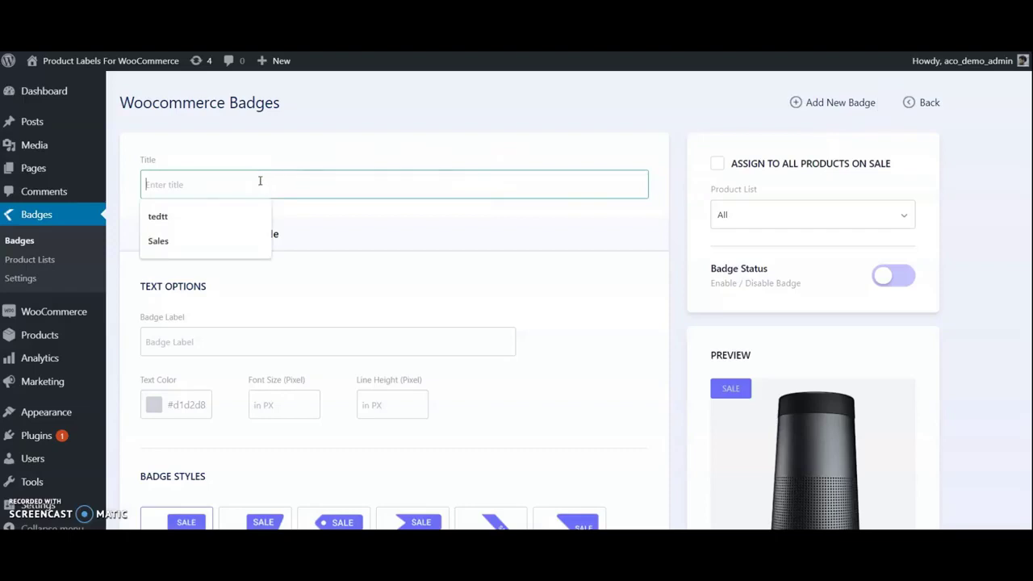
type("S")
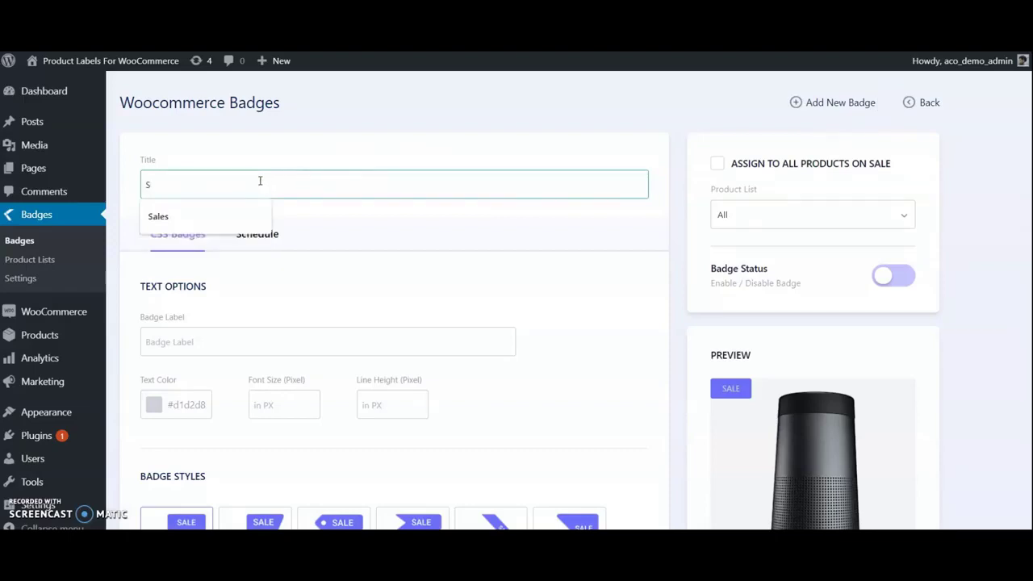
type("ale badges")
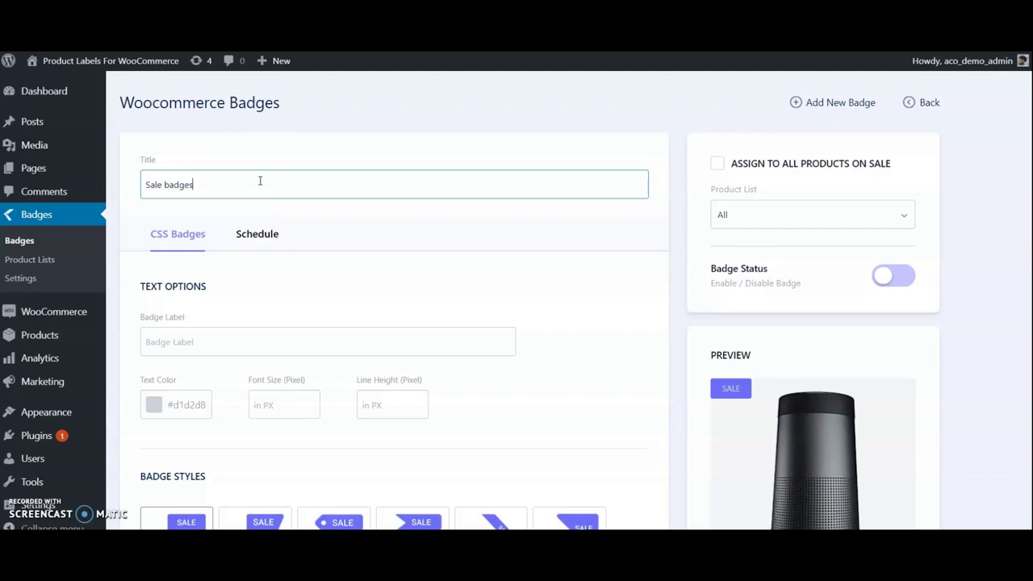
left_click(192, 340)
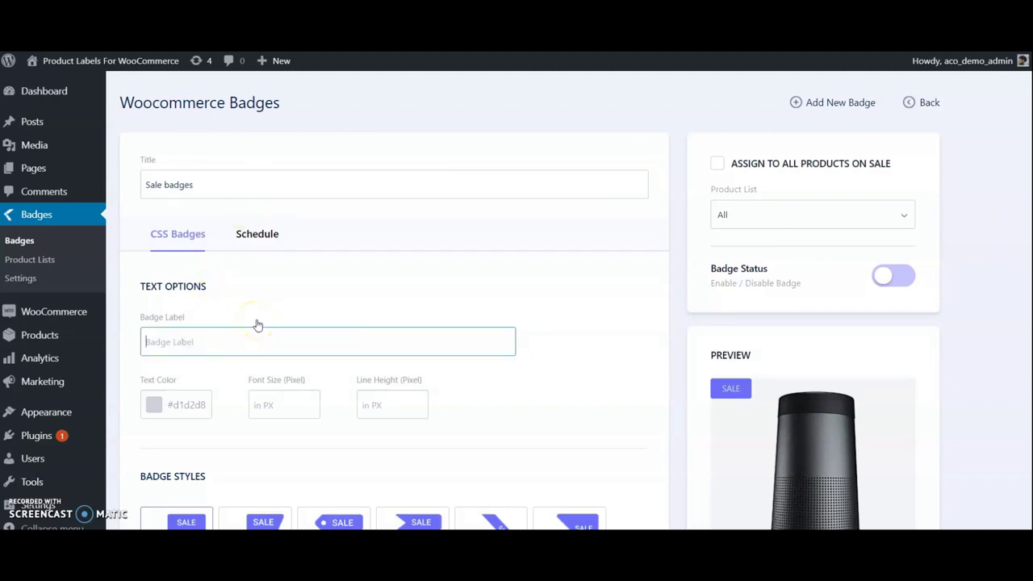
type("Sale")
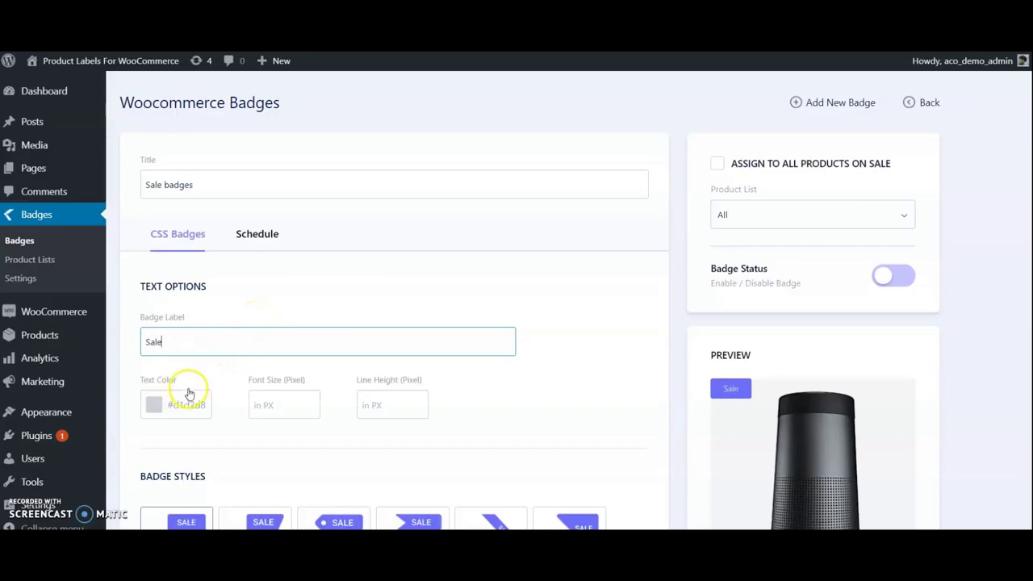
Set the badge's text color to white (FFFFFF)
scroll(190, 389, "down", 1)
left_click(155, 338)
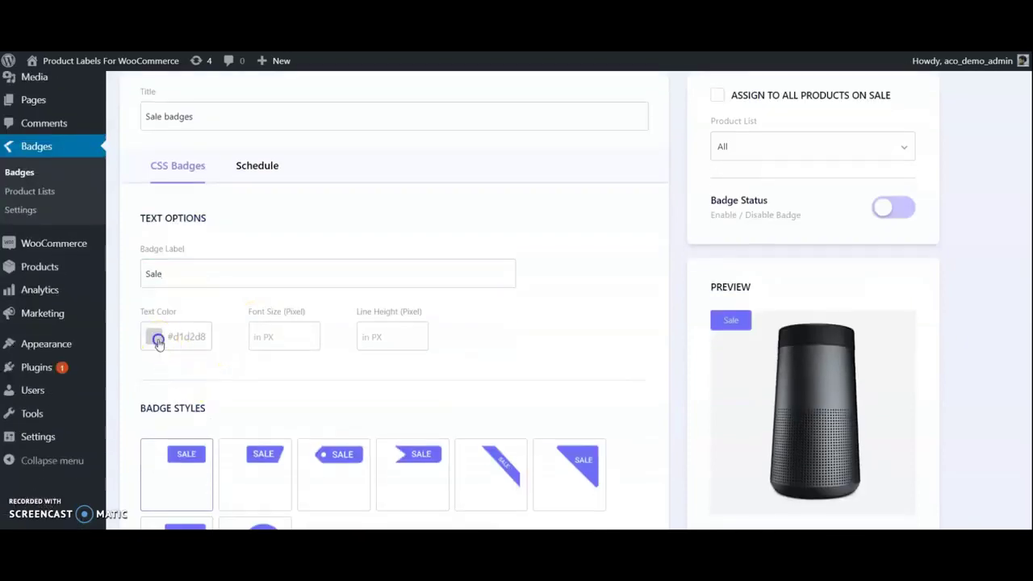
left_click_drag(157, 362, 136, 346)
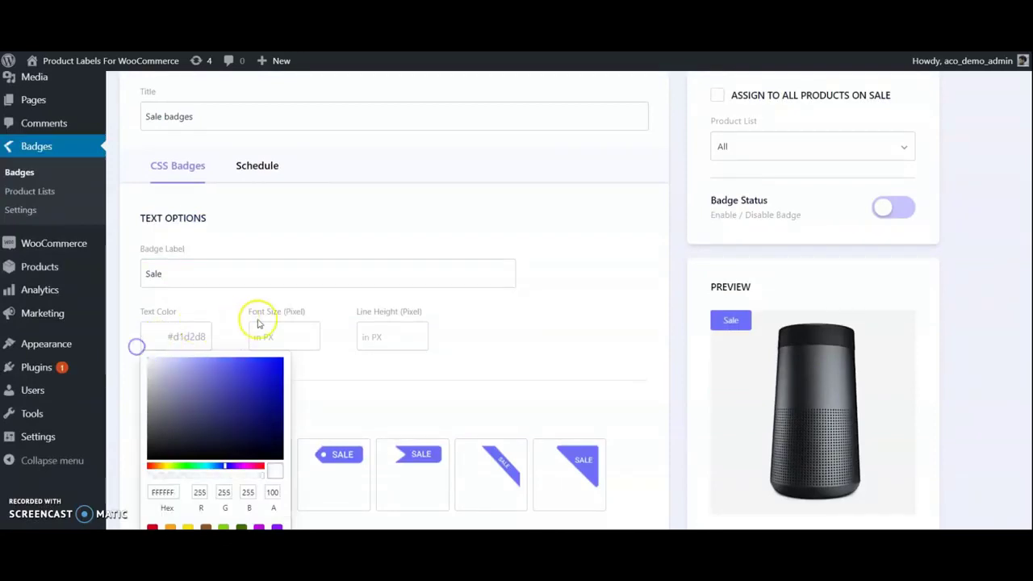
left_click(298, 334)
Choose the fourth badge style, the horizontal ribbon with a V-notched end
scroll(516, 320, "down", 2)
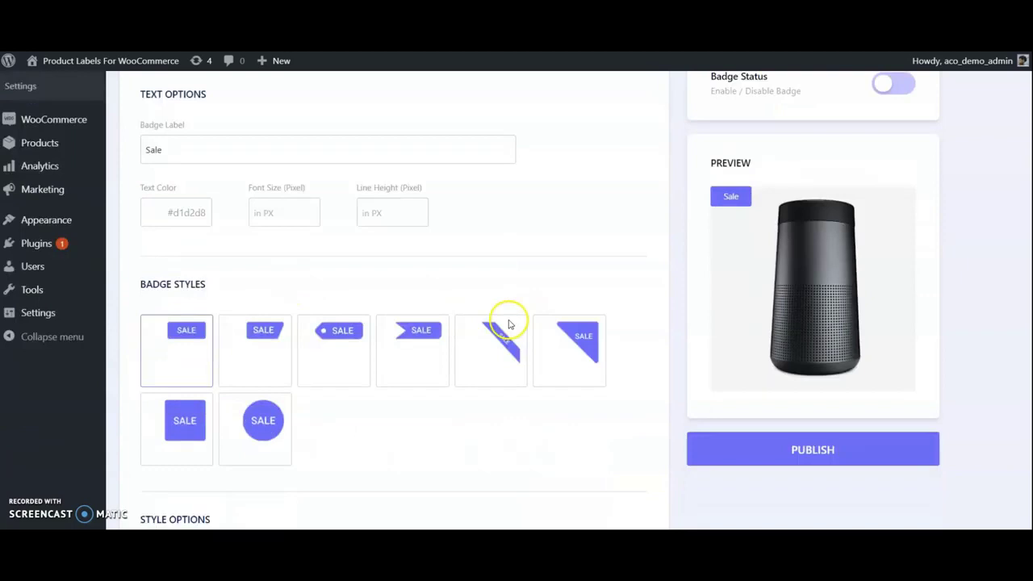
left_click(275, 203)
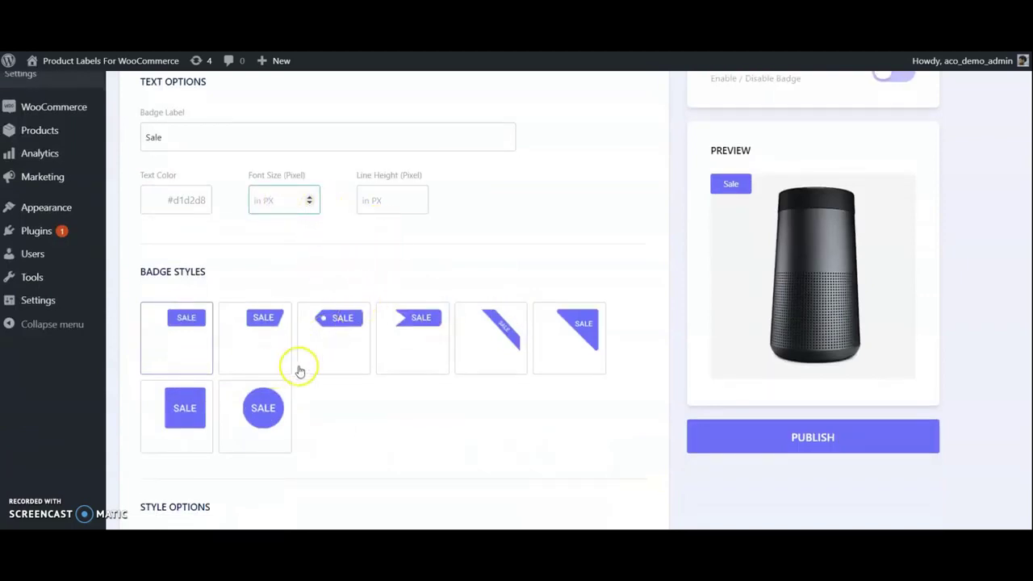
left_click(412, 333)
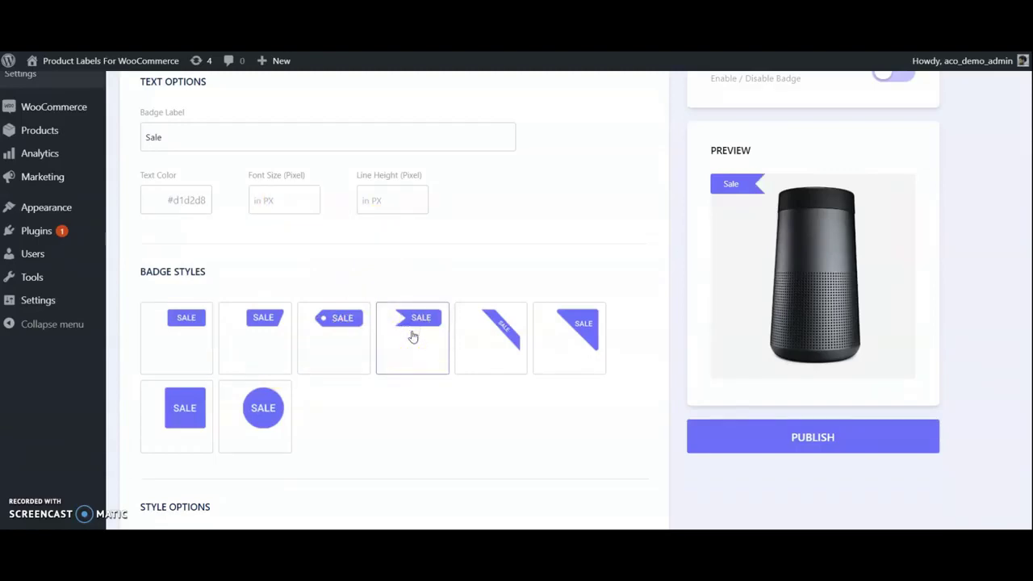
Set the badge color in the style options to the orange preset (F5A623)
scroll(412, 336, "down", 3)
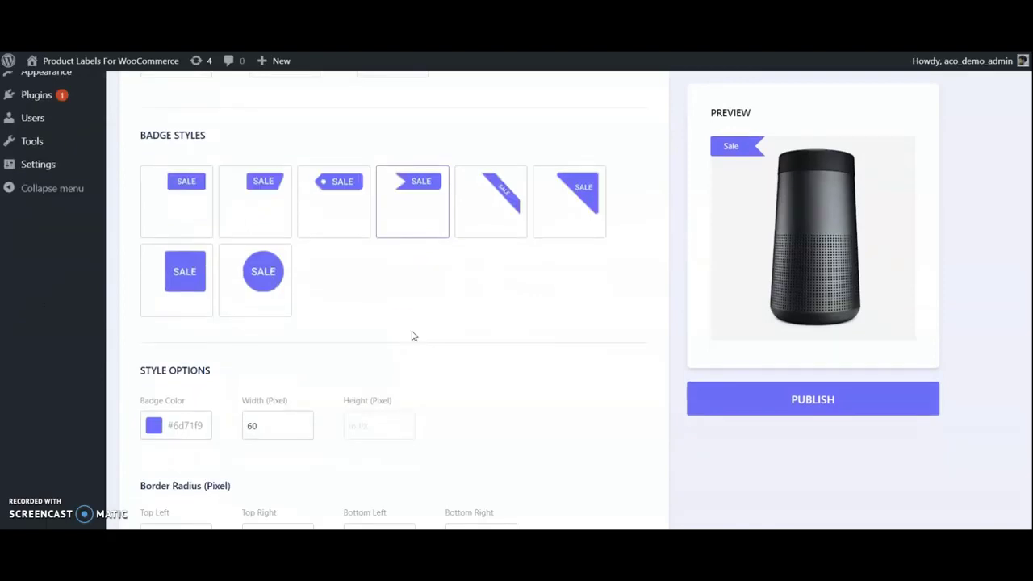
left_click(162, 423)
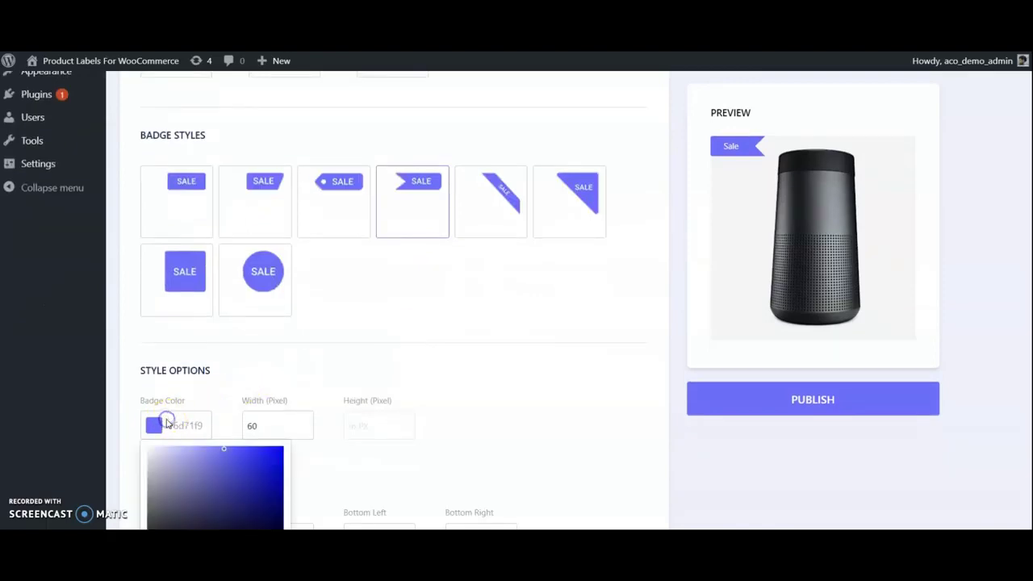
scroll(226, 374, "down", 6)
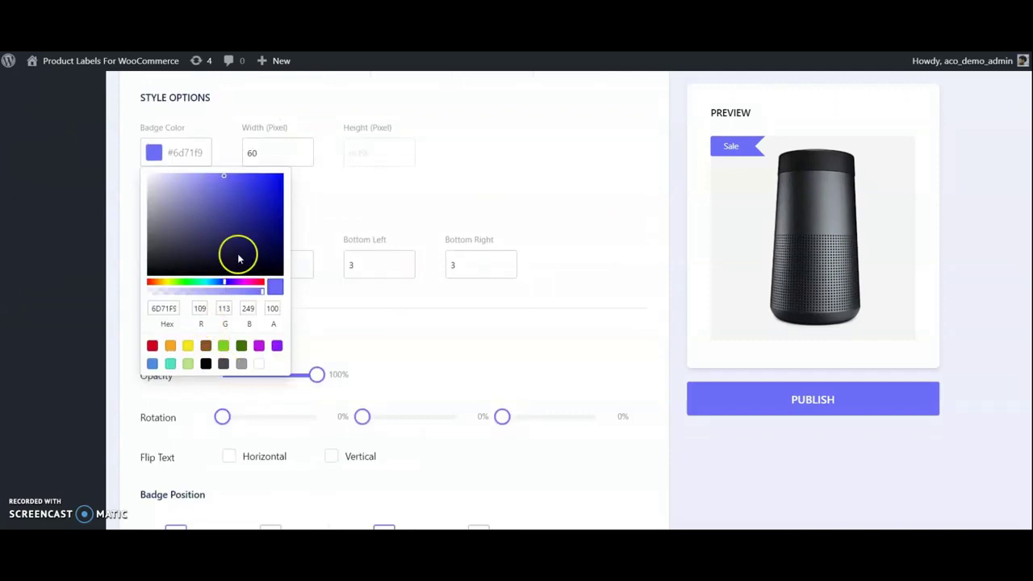
left_click_drag(252, 205, 272, 315)
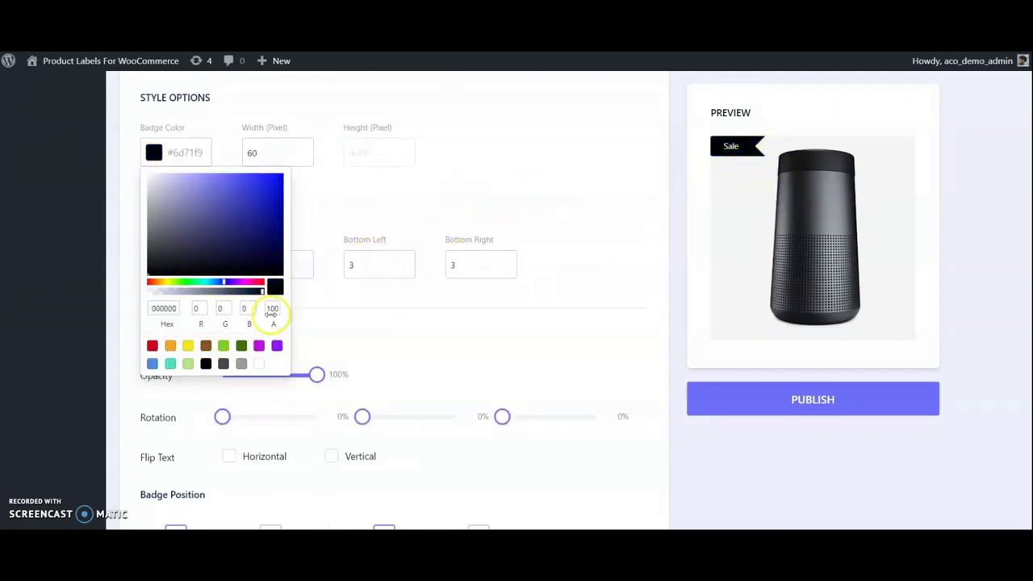
left_click(187, 346)
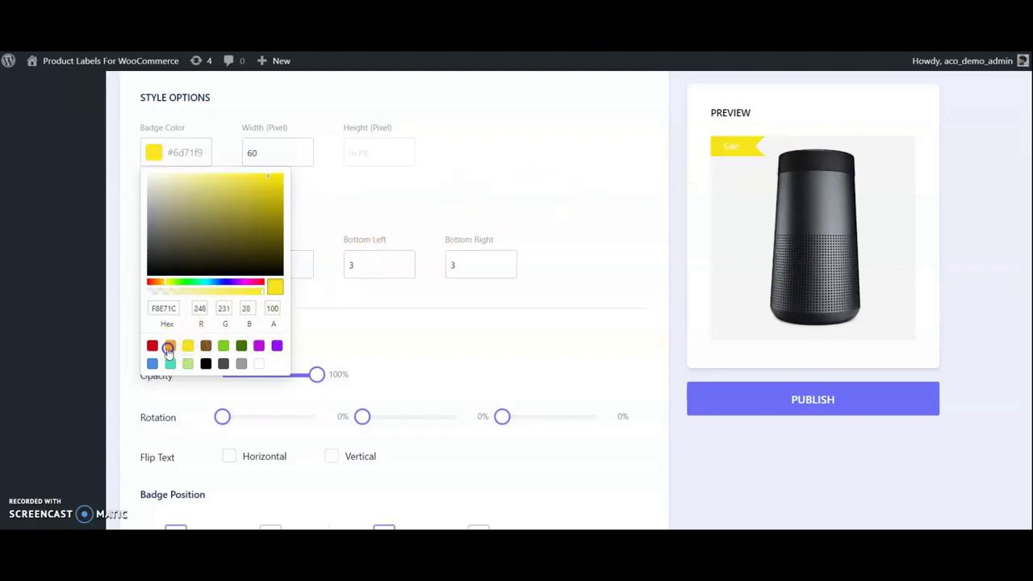
left_click(169, 348)
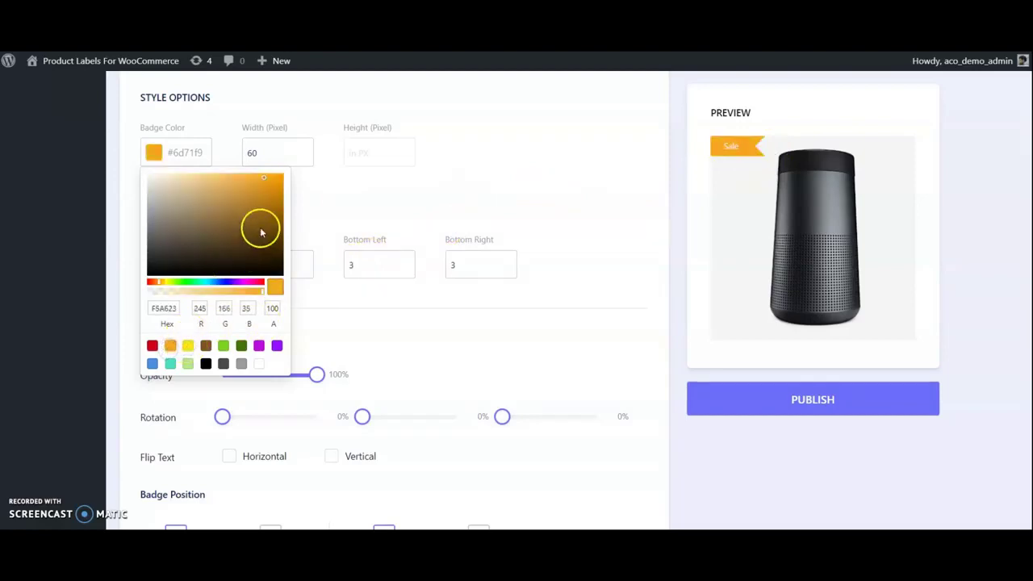
left_click(362, 181)
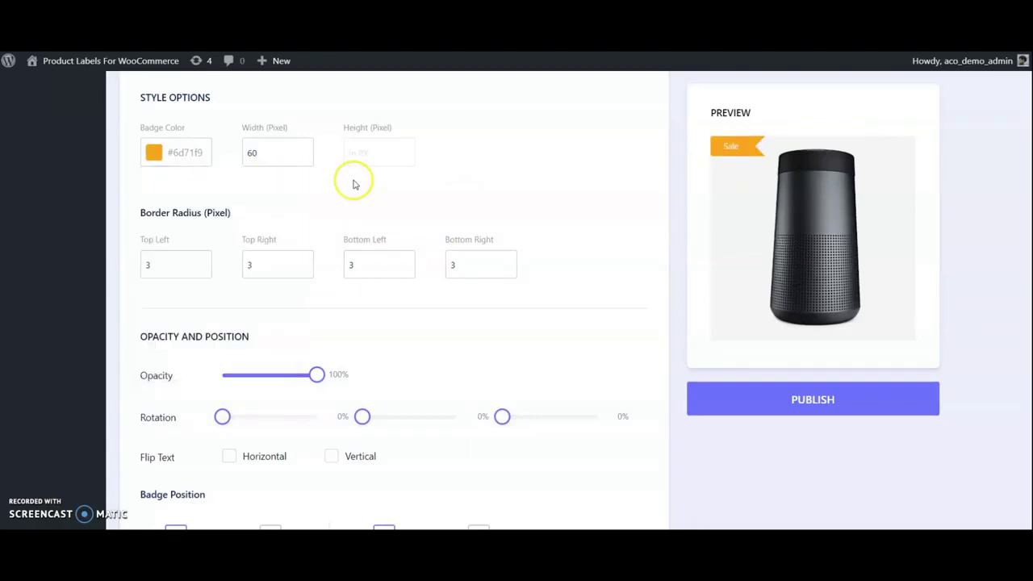
left_click(261, 158)
left_click(264, 154)
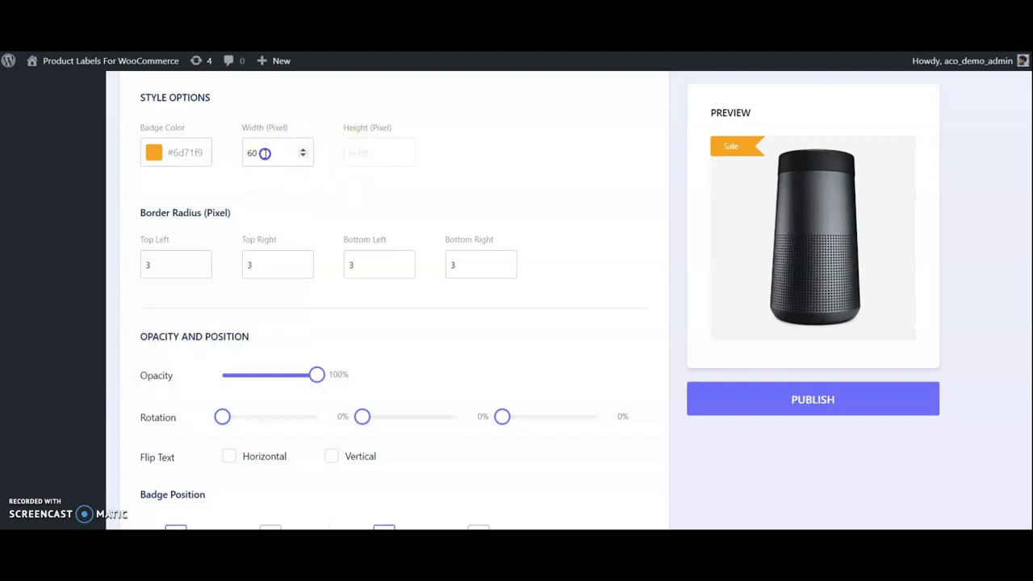
left_click(363, 155)
left_click(288, 156)
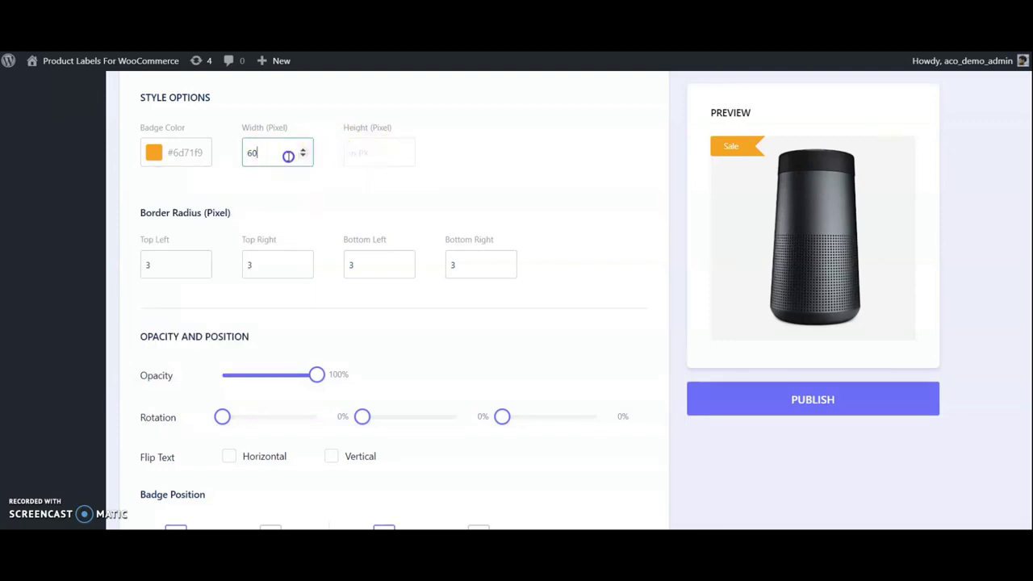
left_click(304, 150)
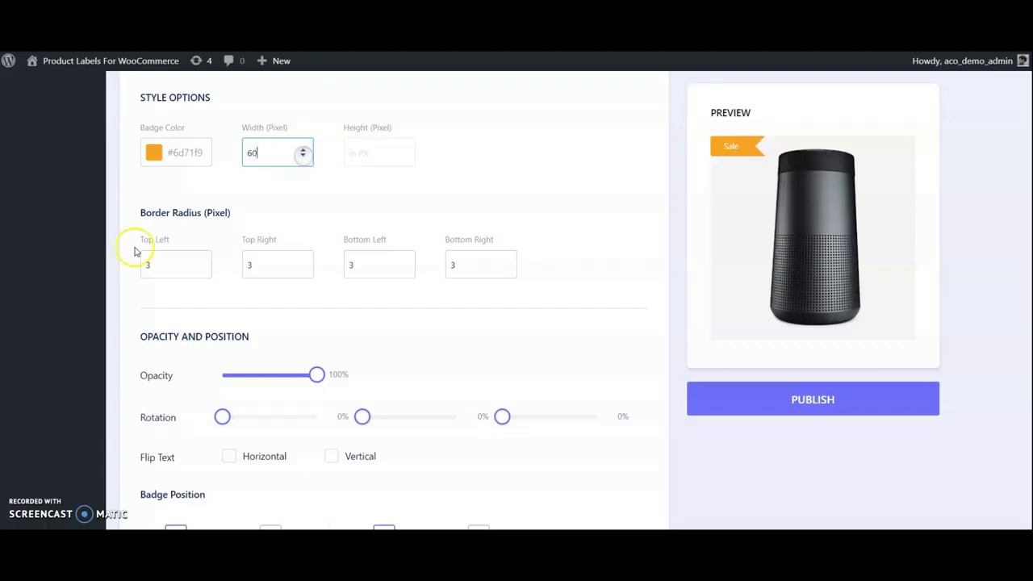
left_click(168, 259)
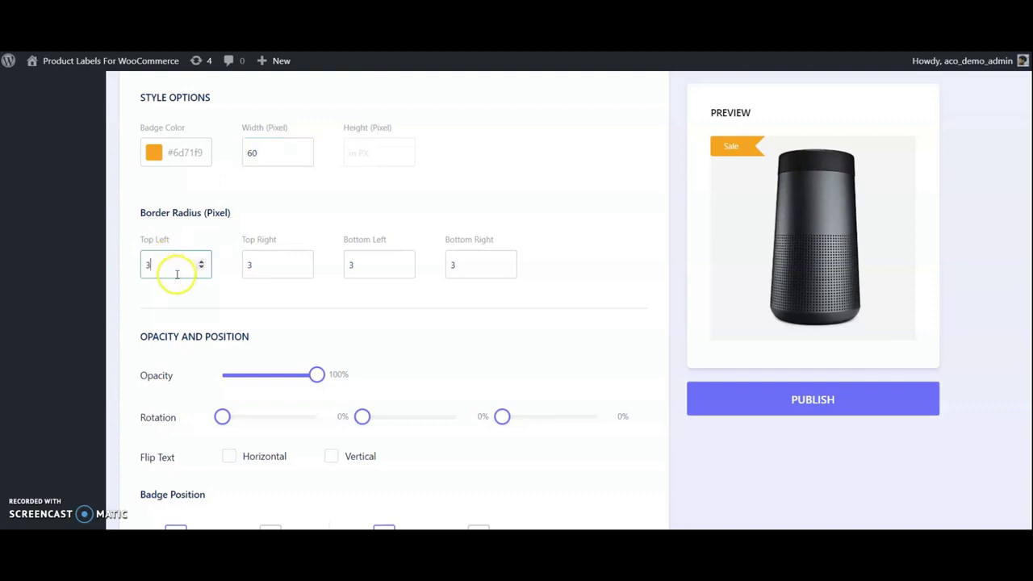
Try rotating the badge on each of the three rotation axes, returning each to 0%
scroll(351, 339, "down", 2)
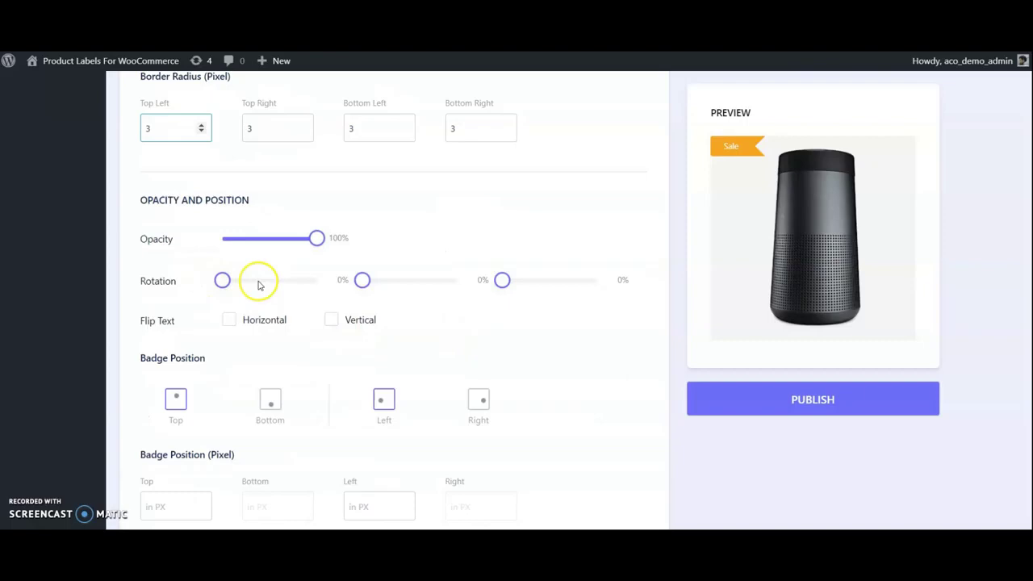
left_click_drag(222, 280, 202, 285)
left_click(372, 289)
mouse_move(365, 279)
left_mouse_down()
mouse_move(388, 282)
mouse_move(345, 285)
left_mouse_up()
left_click(499, 279)
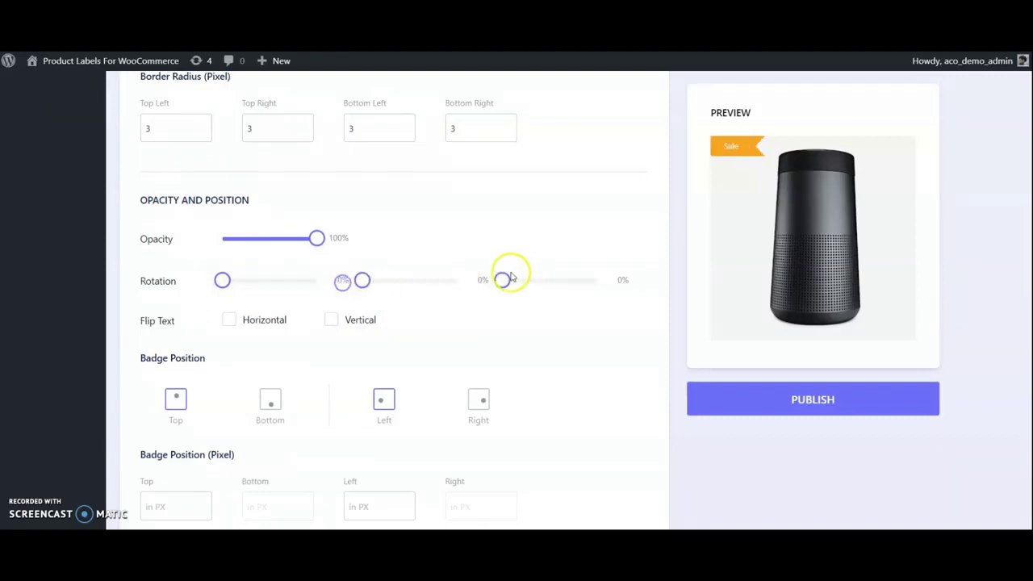
mouse_move(502, 281)
left_mouse_down()
mouse_move(547, 283)
mouse_move(509, 290)
left_mouse_up()
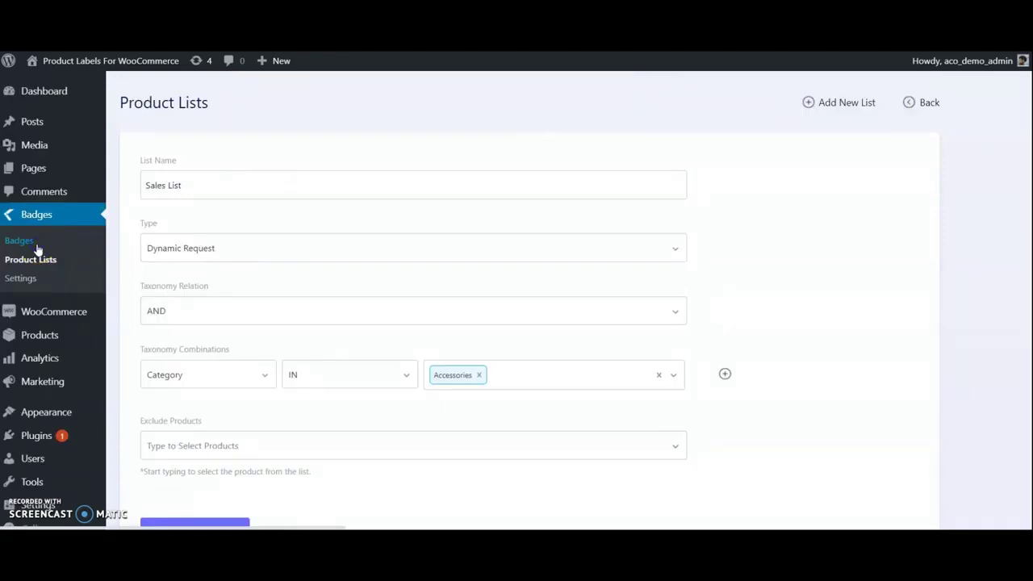
Reopen the "Sale badges" badge from the badge list and assign it to the product list "Sales List"
left_click(35, 243)
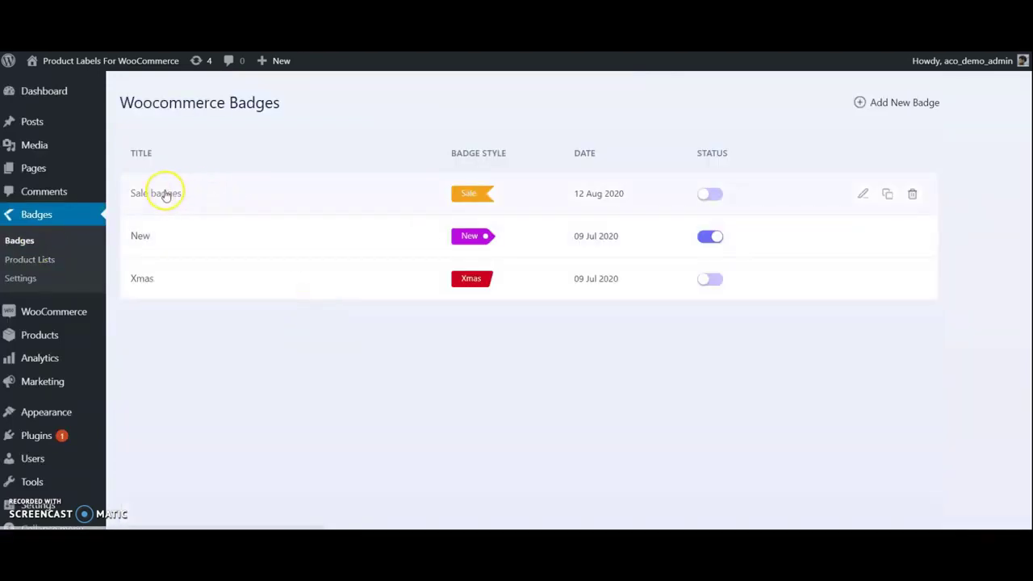
left_click(165, 196)
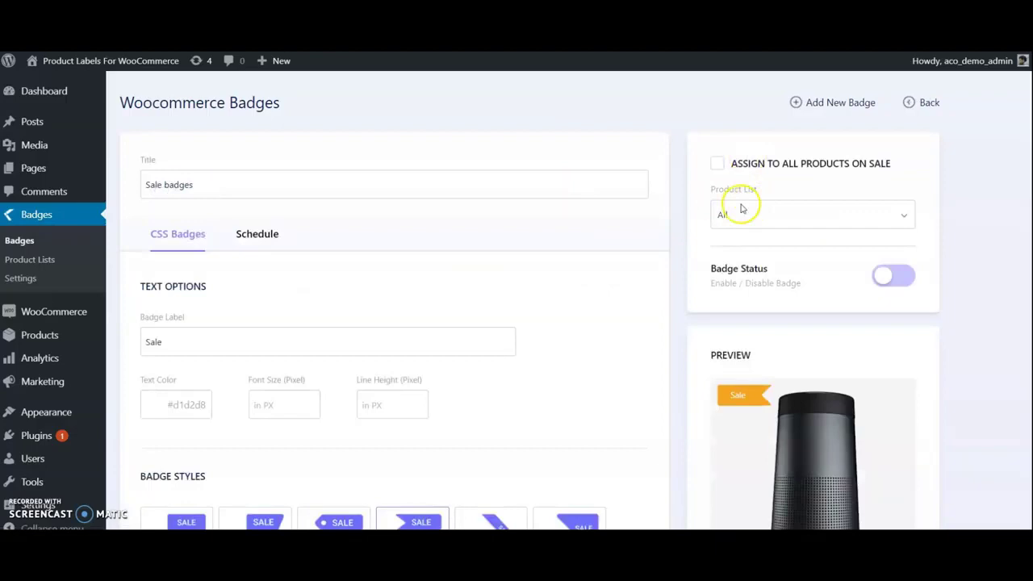
left_click(741, 208)
scroll(754, 269, "down", 2)
left_click(734, 252)
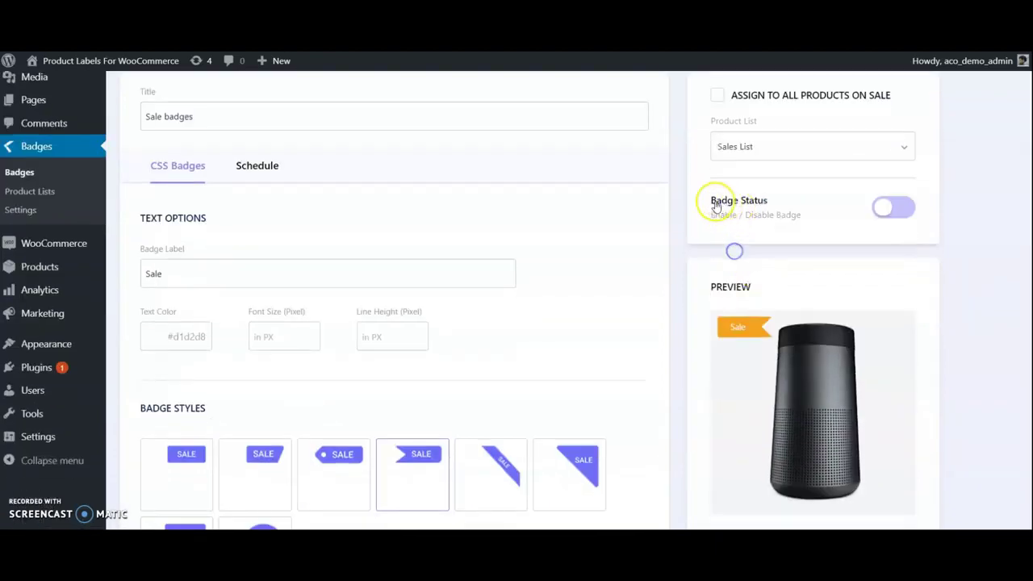
scroll(767, 182, "up", 2)
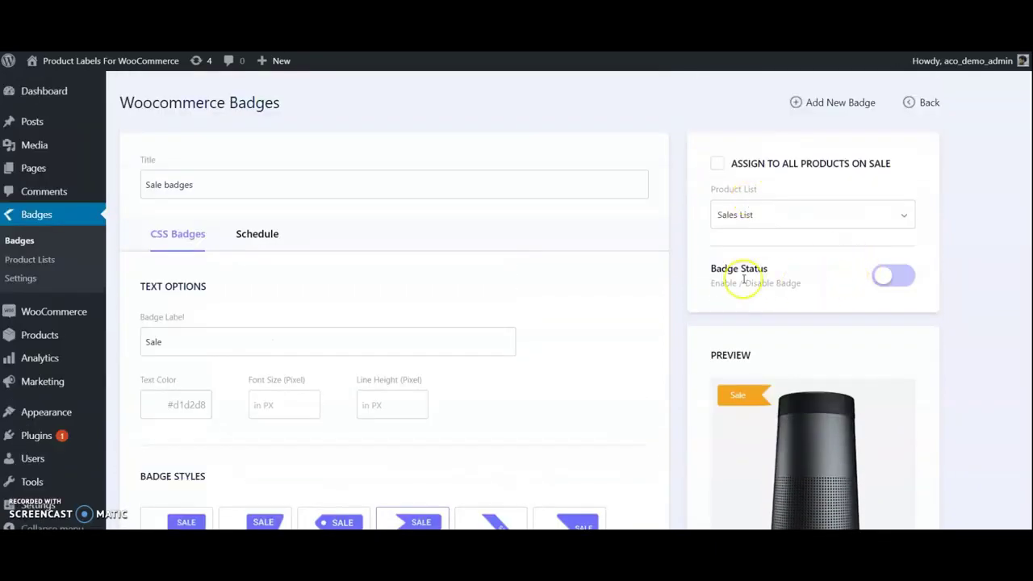
Enable the status of the "Sale badges" badge and save the update
left_click(898, 277)
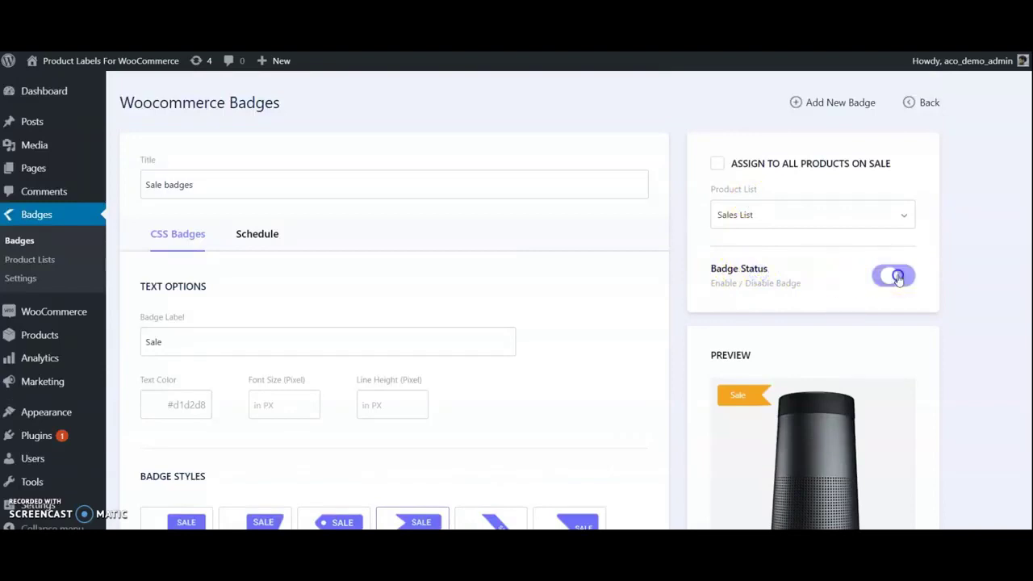
scroll(807, 293, "down", 8)
left_click(813, 398)
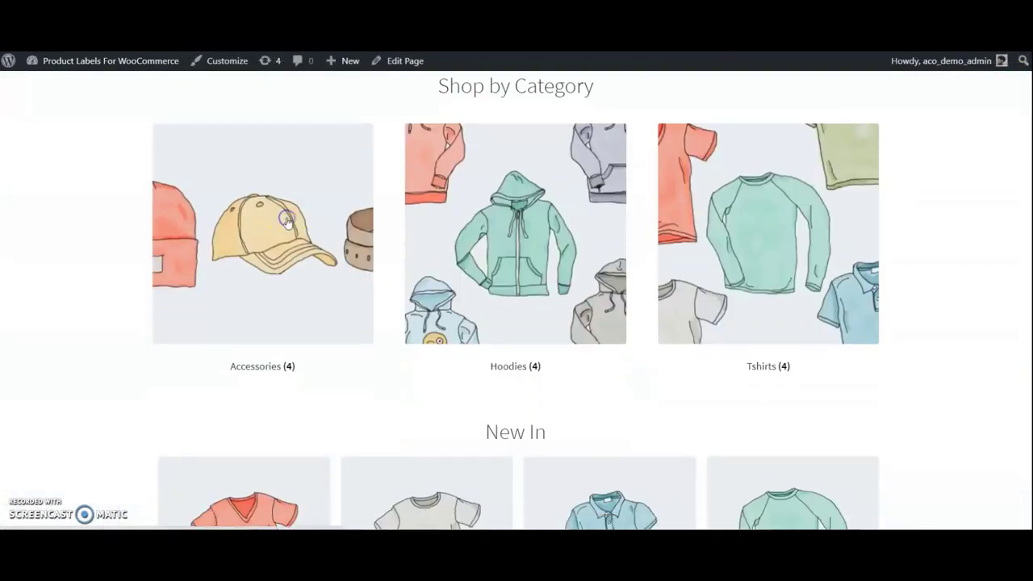
View the Accessories category in the storefront and check the badges on its products
left_click(289, 224)
scroll(286, 221, "down", 5)
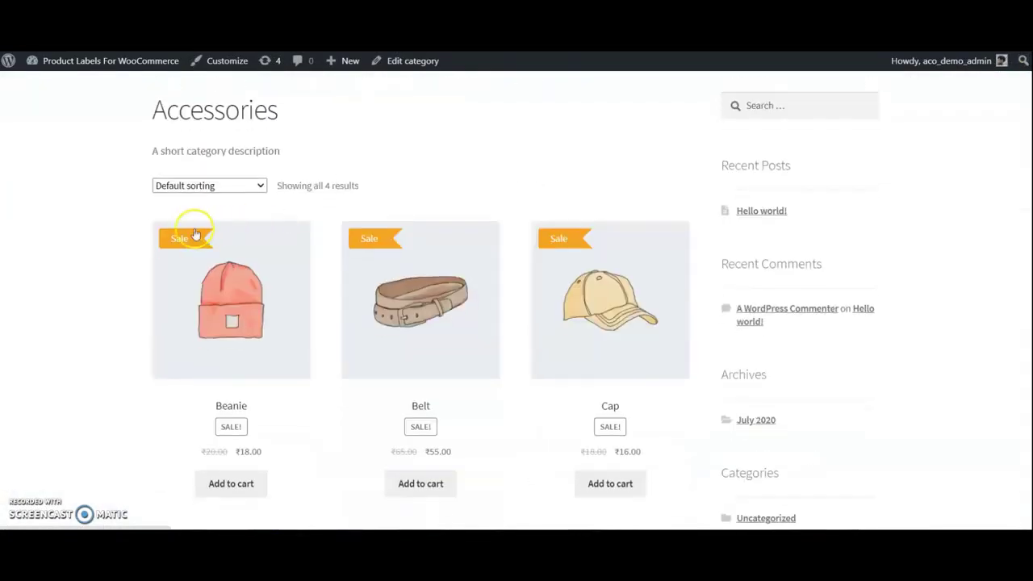
scroll(593, 238, "down", 4)
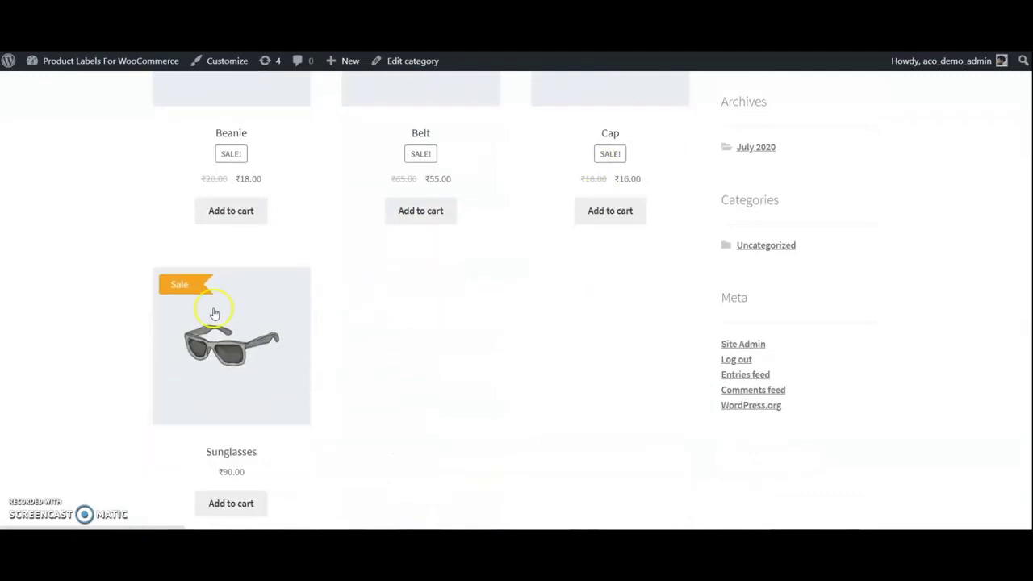
scroll(362, 289, "up", 4)
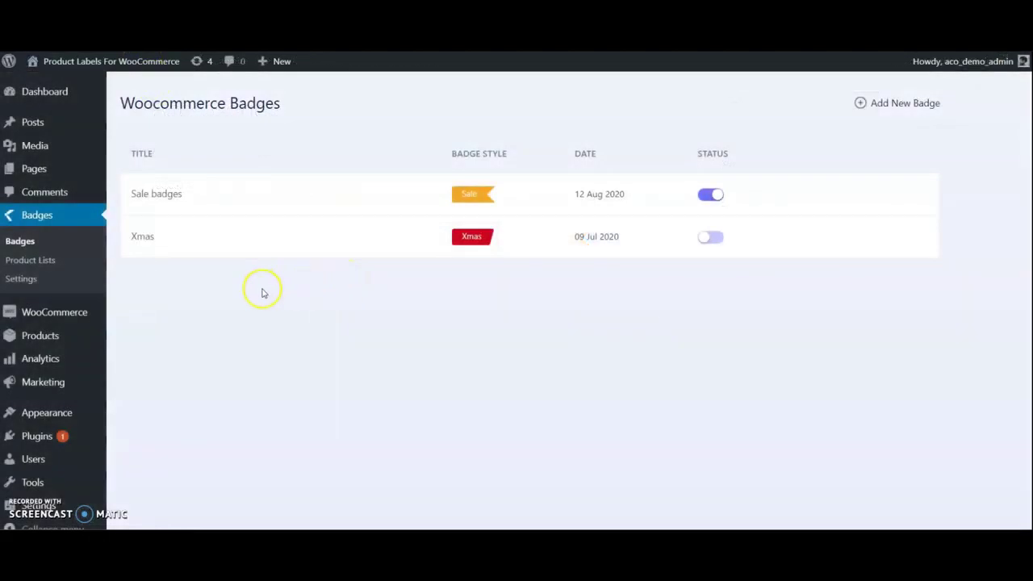
Add a new badge titled "Label new" with the badge label "New"
left_click(896, 108)
left_click(200, 175)
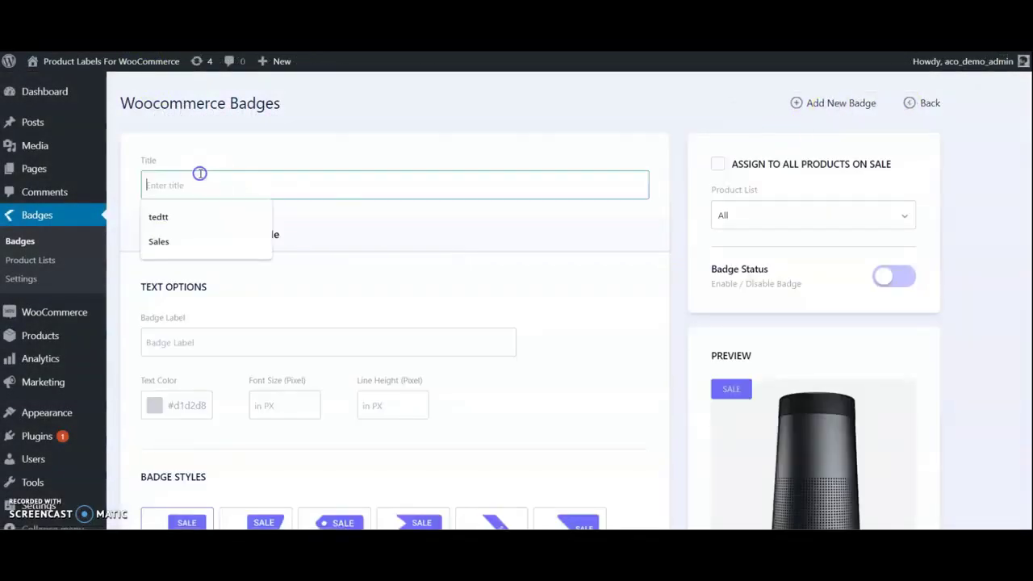
type("Label new")
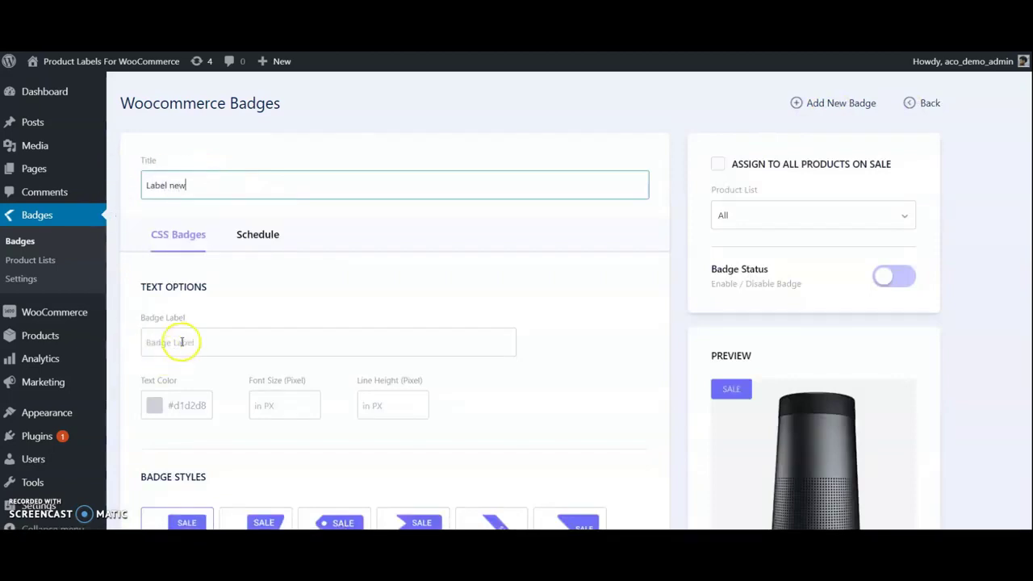
left_click(181, 341)
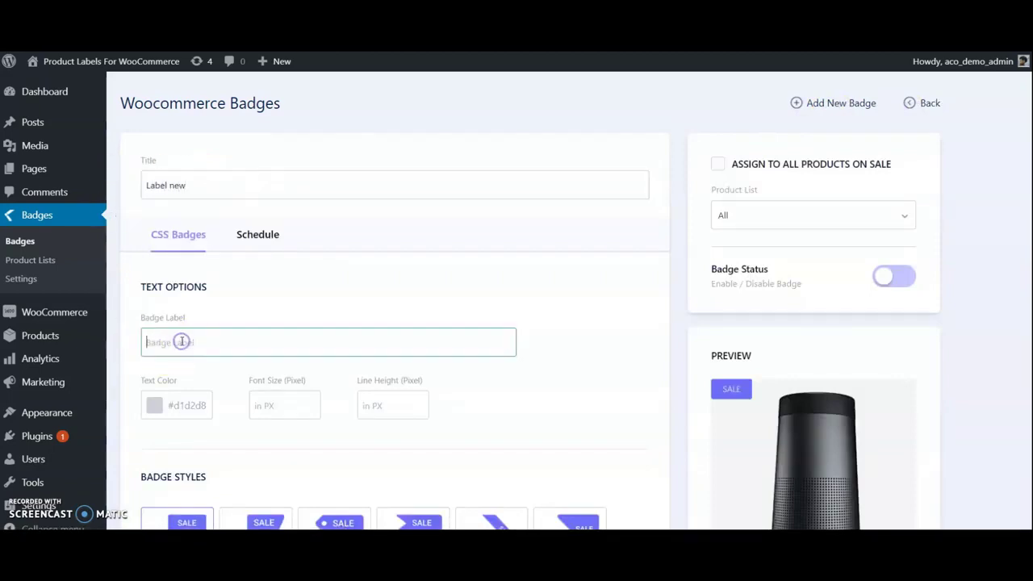
type("N")
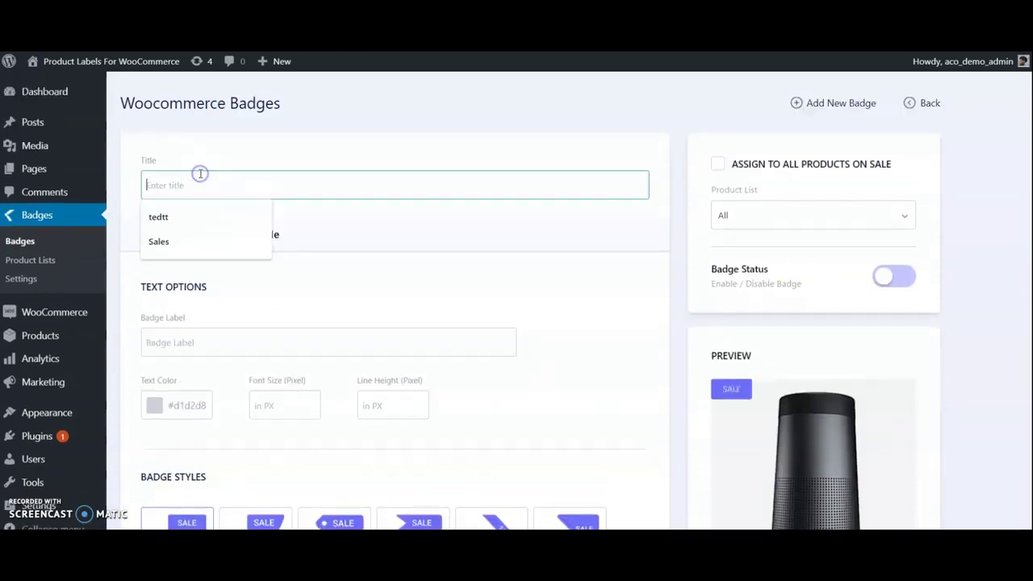
type("La")
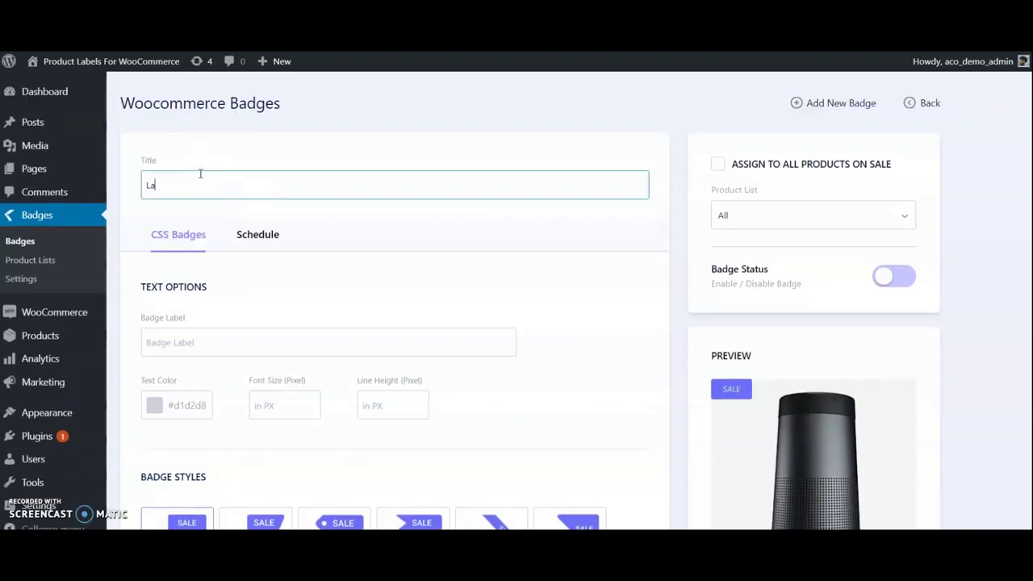
type("ew")
left_click(180, 341)
type("New")
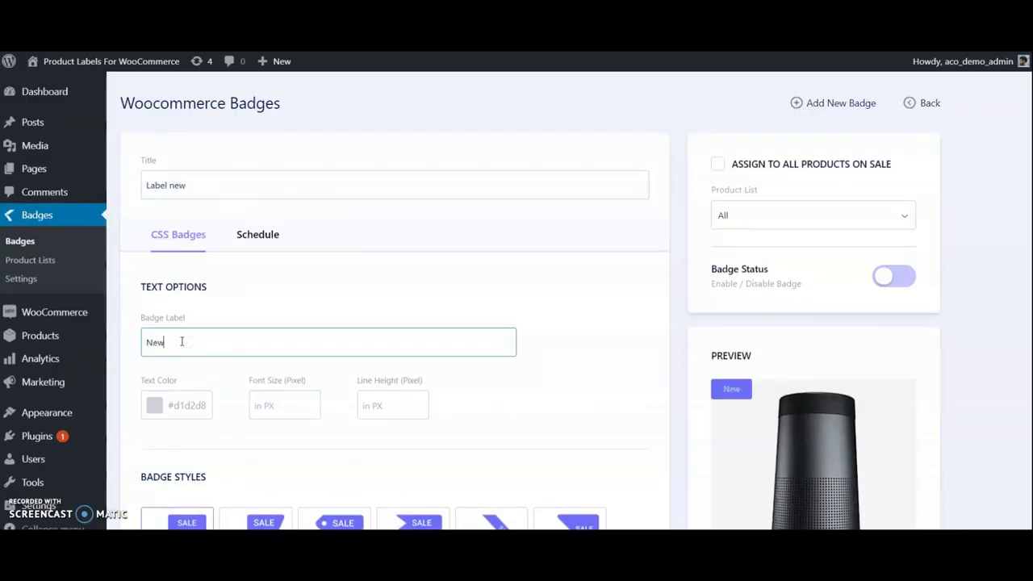
Set the badge's text color to white and choose the sixth badge style, the solid corner triangle
scroll(174, 343, "down", 1)
left_click(159, 345)
left_click(216, 285)
scroll(223, 295, "down", 3)
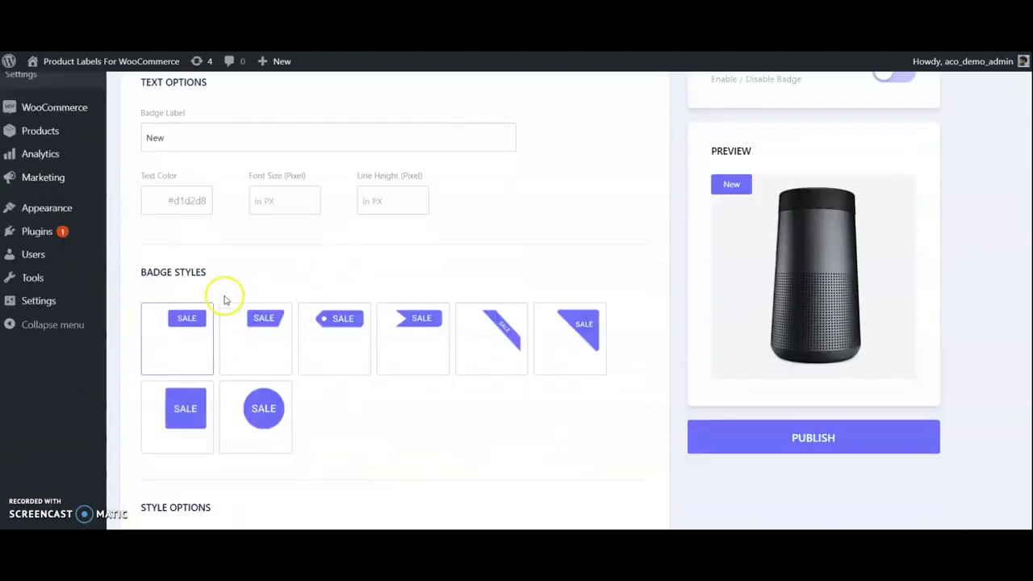
left_click(267, 418)
left_click(573, 324)
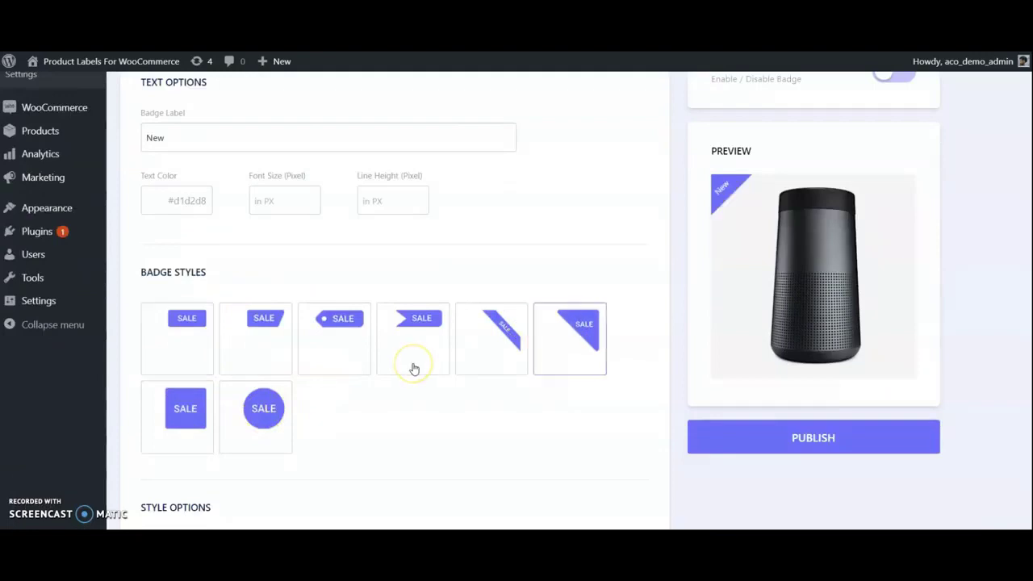
Give the badge a magenta color, place it in the image's upper-right corner, and publish it
scroll(413, 369, "down", 3)
left_click(812, 404)
scroll(675, 280, "up", 5)
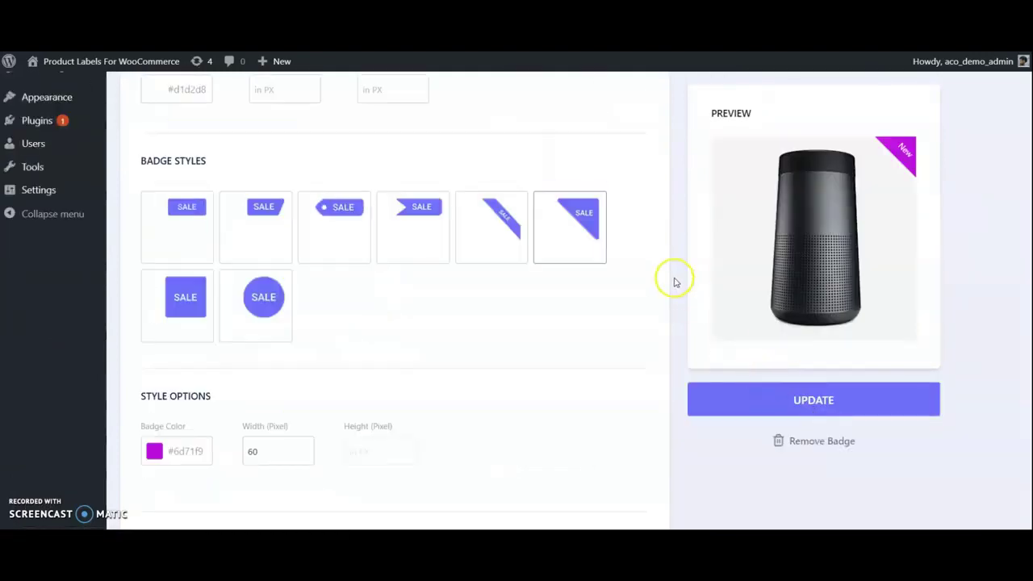
Review the product lists available for the badge and open the store's product tags
left_click(736, 210)
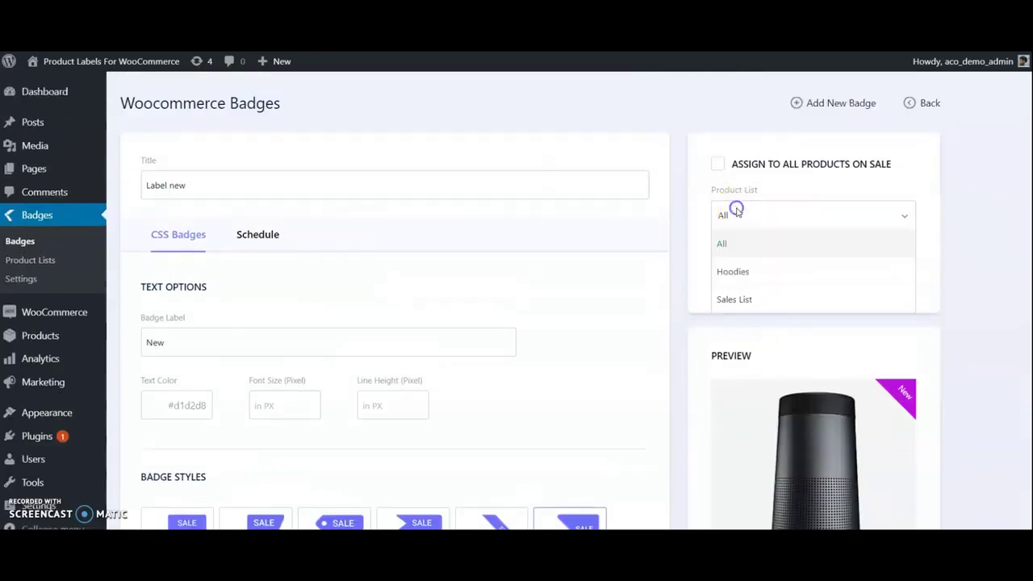
left_click(736, 212)
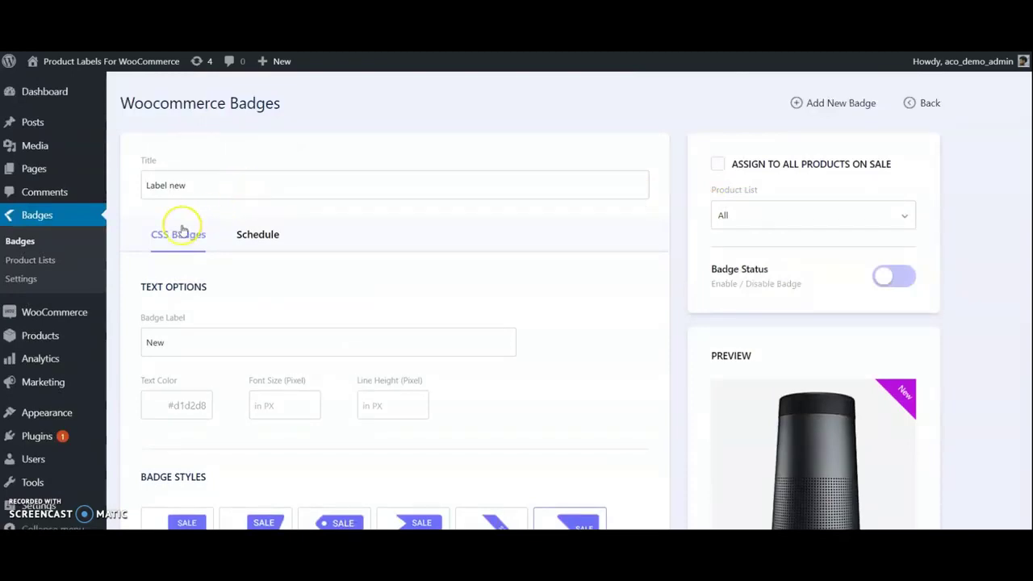
mouse_move(119, 365)
left_click(125, 396)
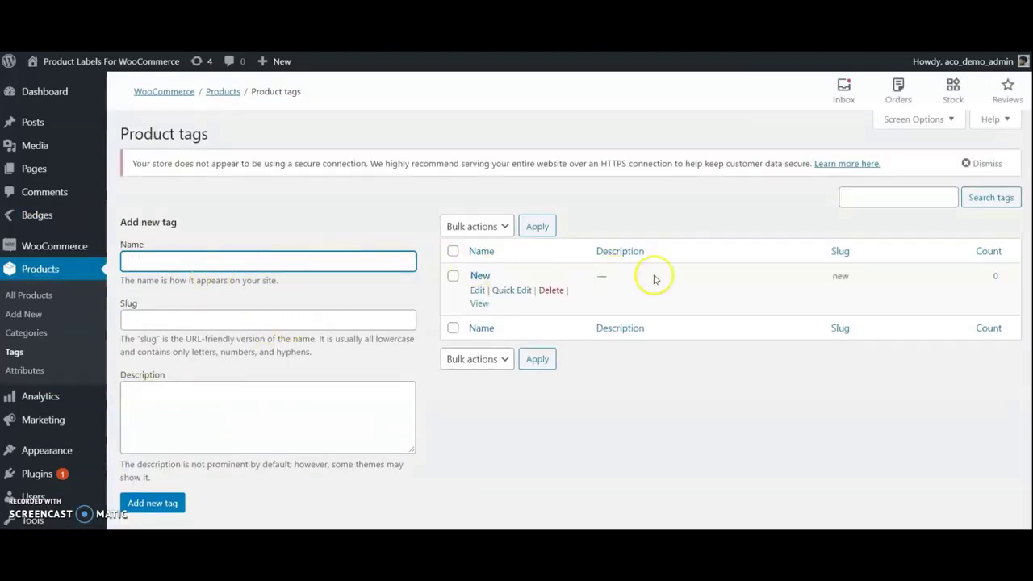
Open all products and select Hoodie with Zipper, Long Sleeve Tee, Polo, Beanie and Cap
left_click(14, 296)
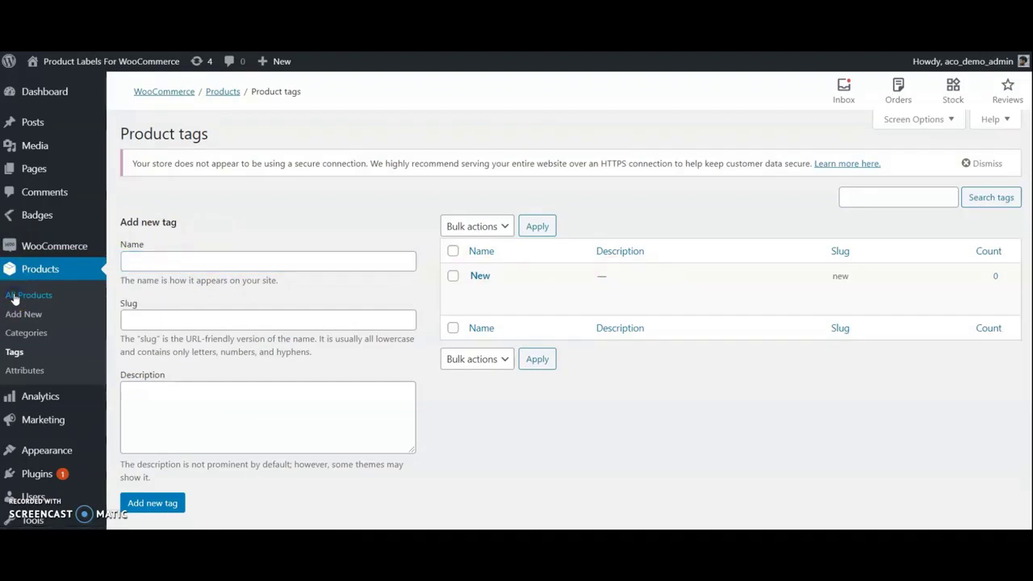
left_click(13, 296)
scroll(336, 180, "down", 2)
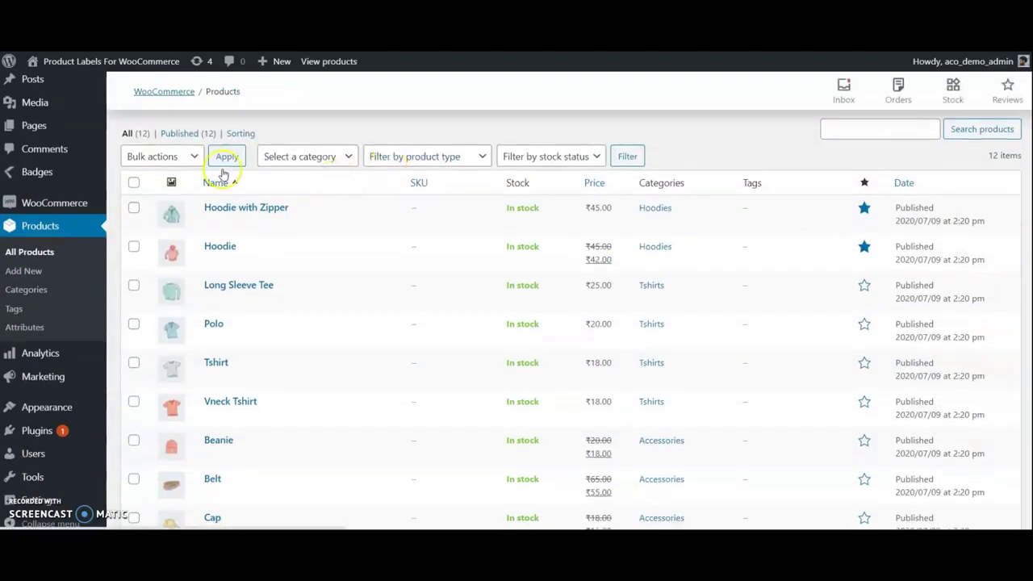
left_click(162, 156)
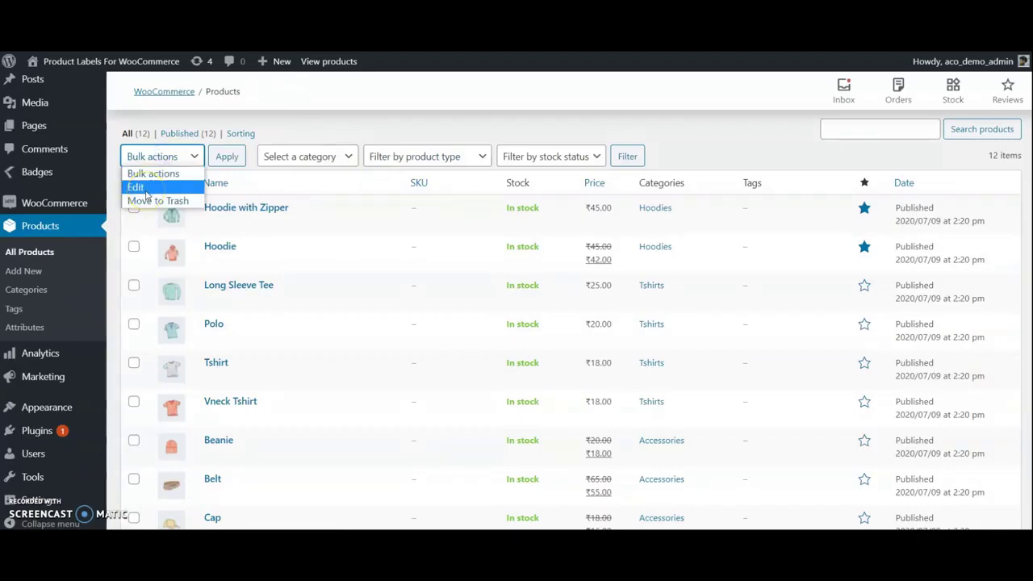
left_click(332, 101)
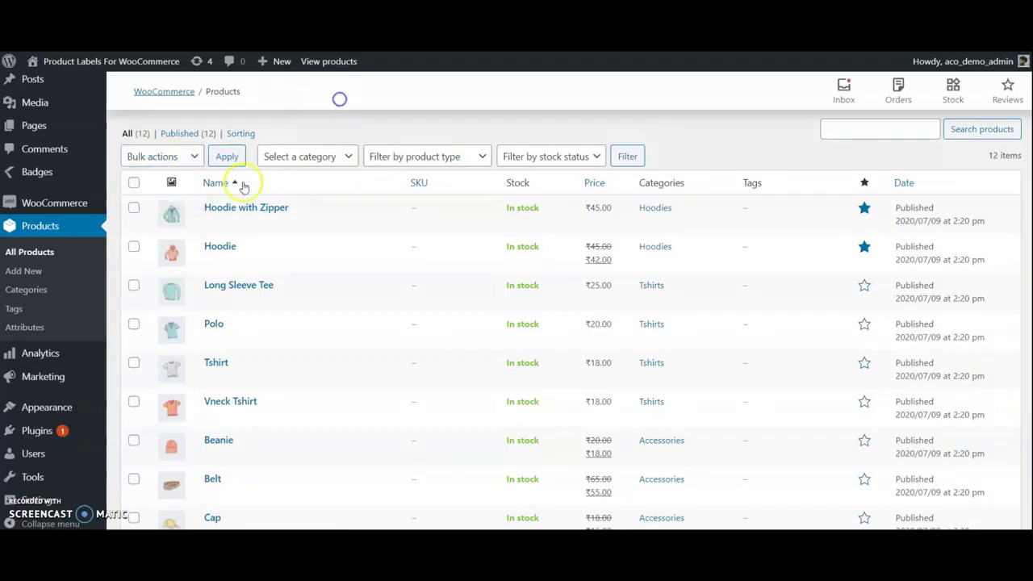
scroll(139, 235, "down", 1)
left_click(134, 256)
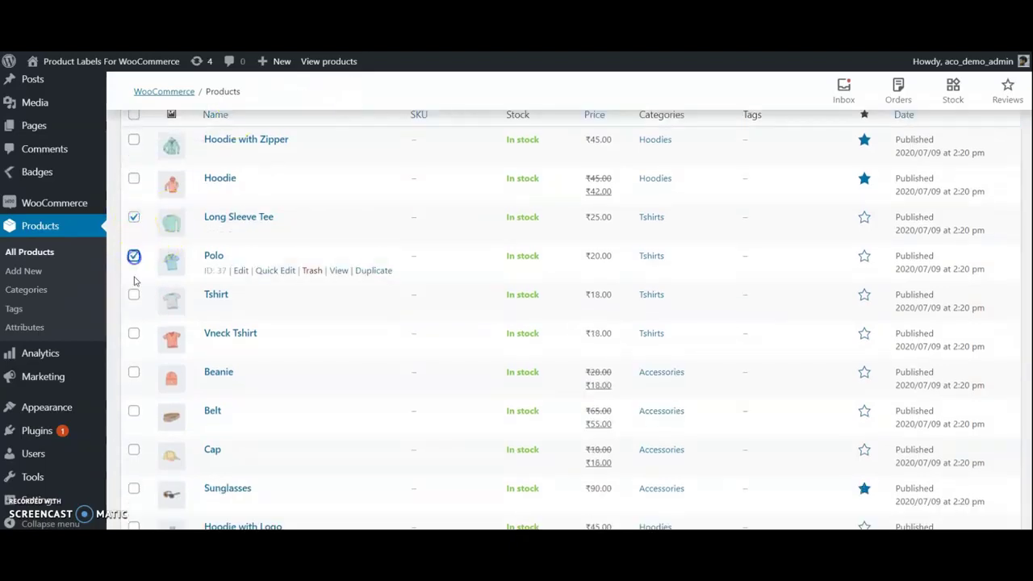
left_click(133, 371)
left_click(134, 450)
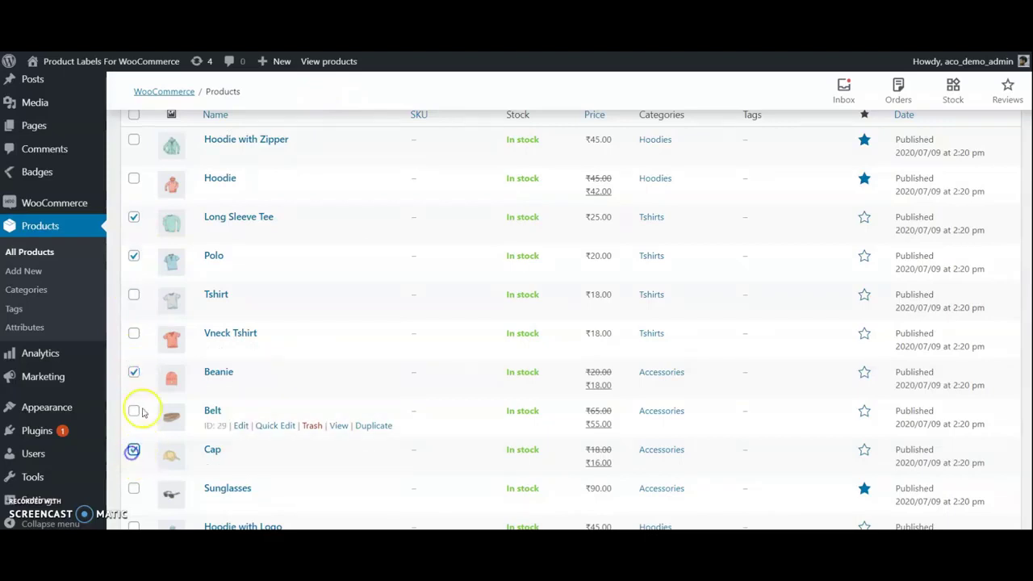
left_click(135, 142)
Bulk edit the selected products to add the product tag "New" and update them
scroll(141, 178, "up", 2)
left_click(162, 225)
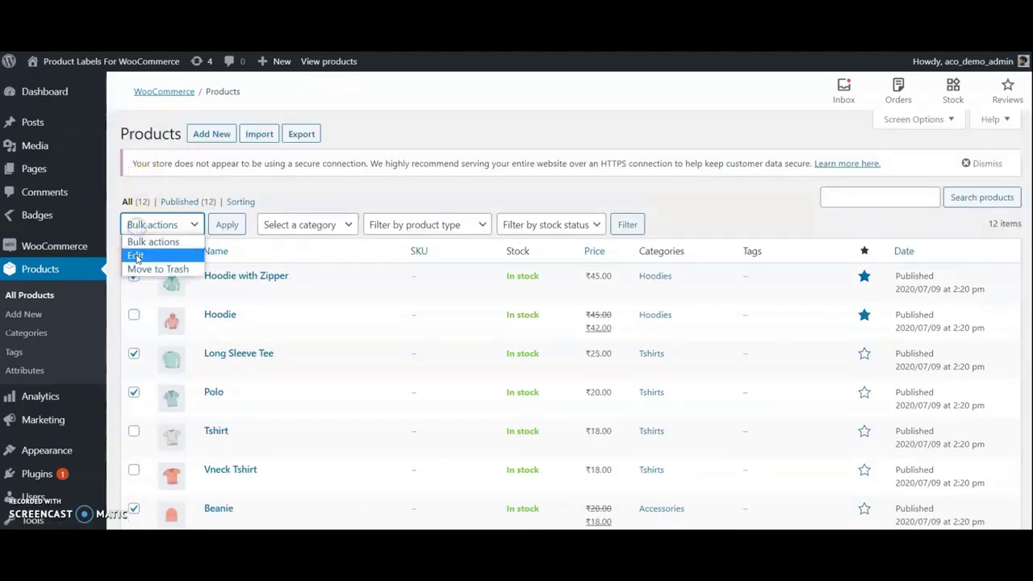
left_click(138, 255)
left_click(227, 224)
scroll(445, 224, "down", 2)
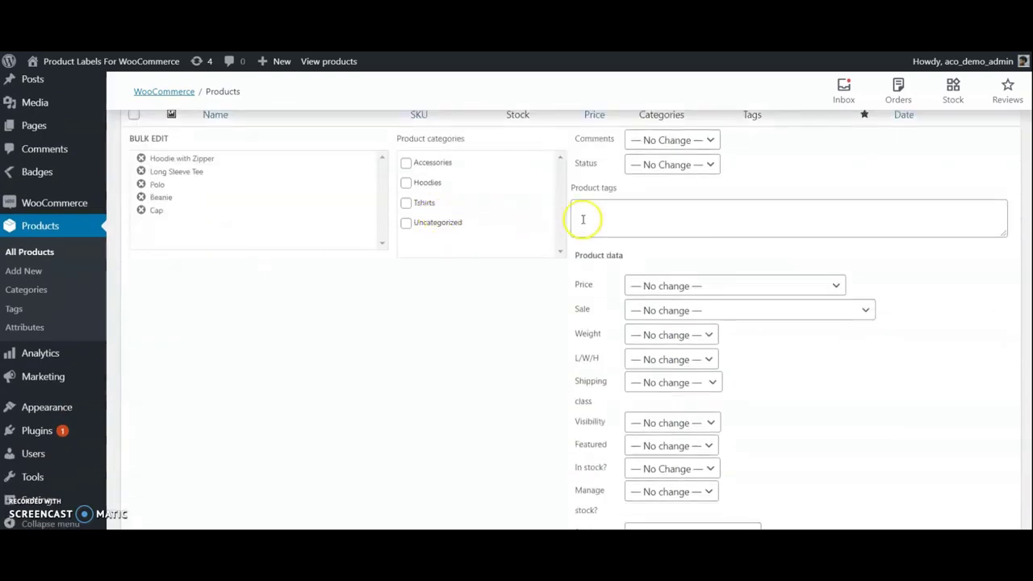
left_click(605, 220)
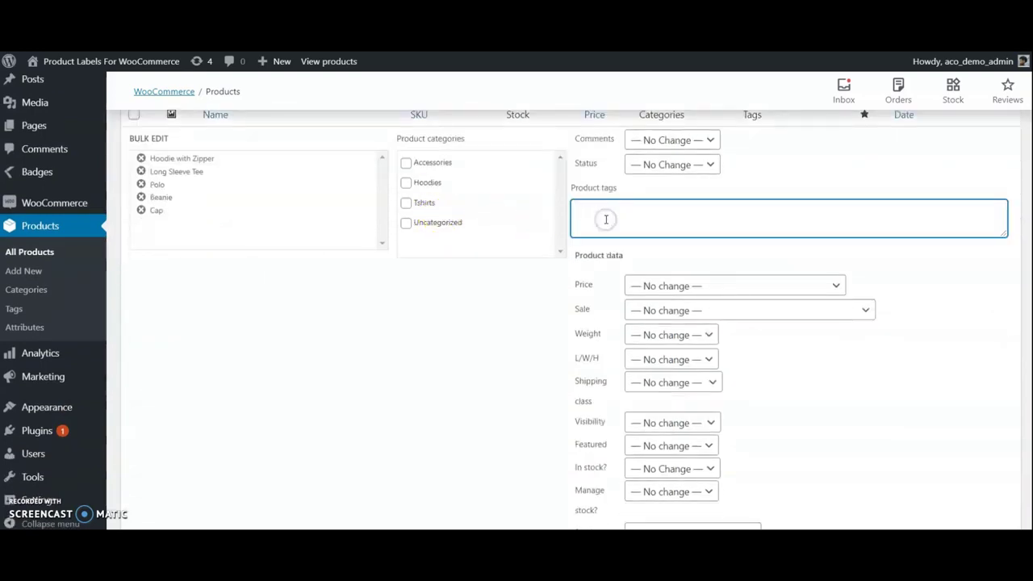
scroll(738, 247, "down", 5)
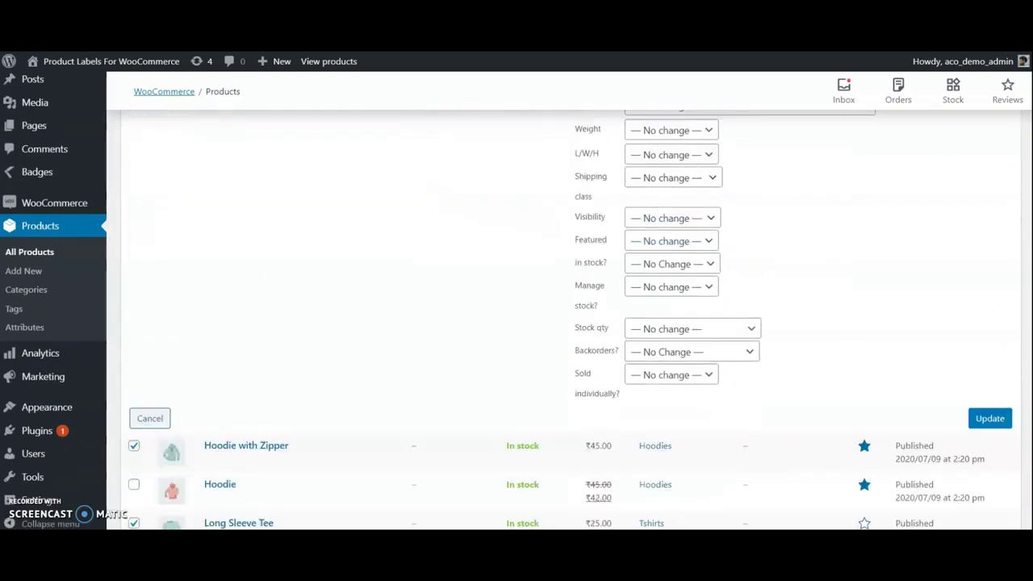
left_click(990, 418)
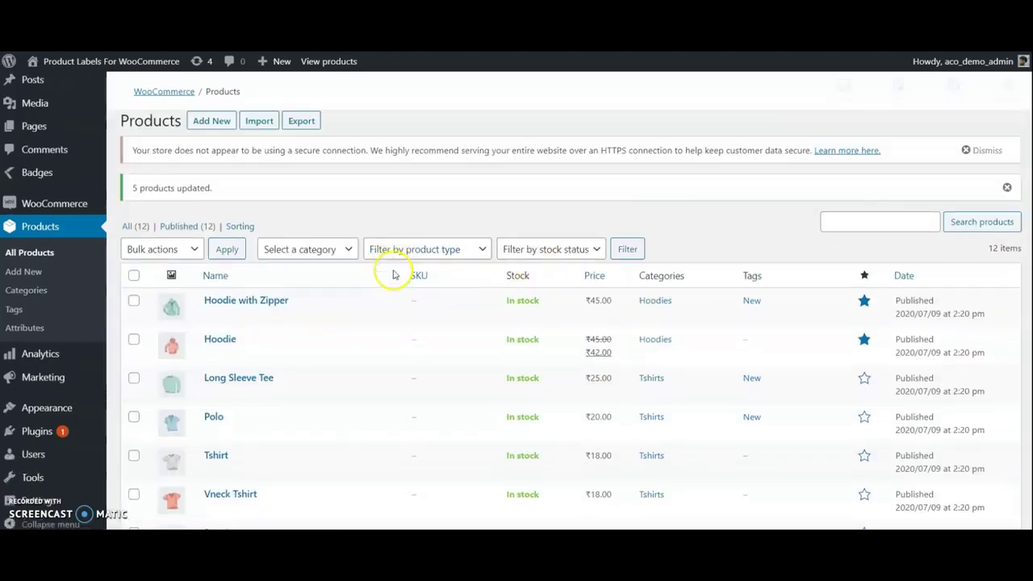
Check the tags of all products, and start a new badge product list named "New Products"
scroll(495, 258, "down", 3)
scroll(763, 347, "down", 5)
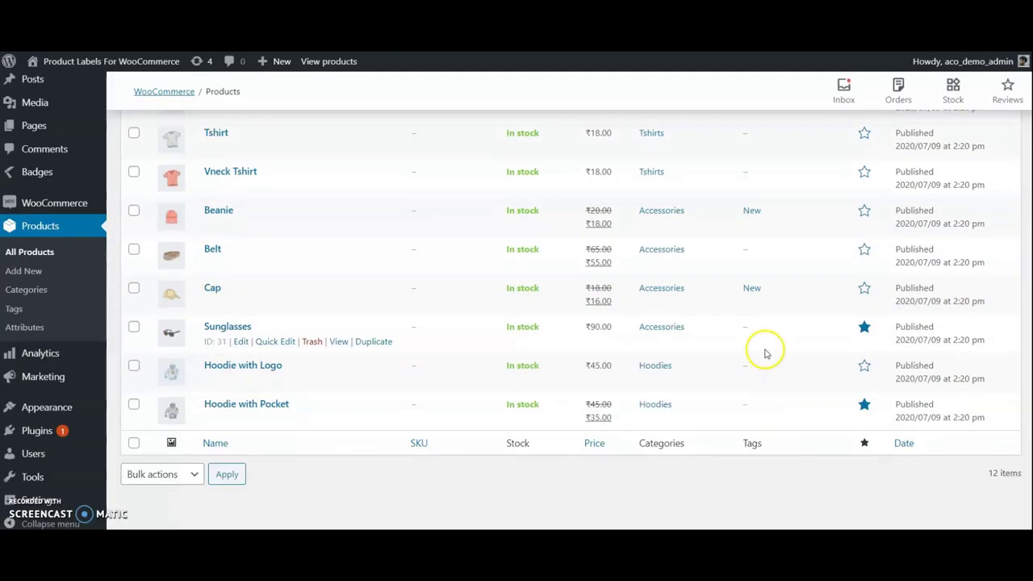
scroll(577, 322, "up", 8)
scroll(577, 321, "up", 1)
mouse_move(37, 214)
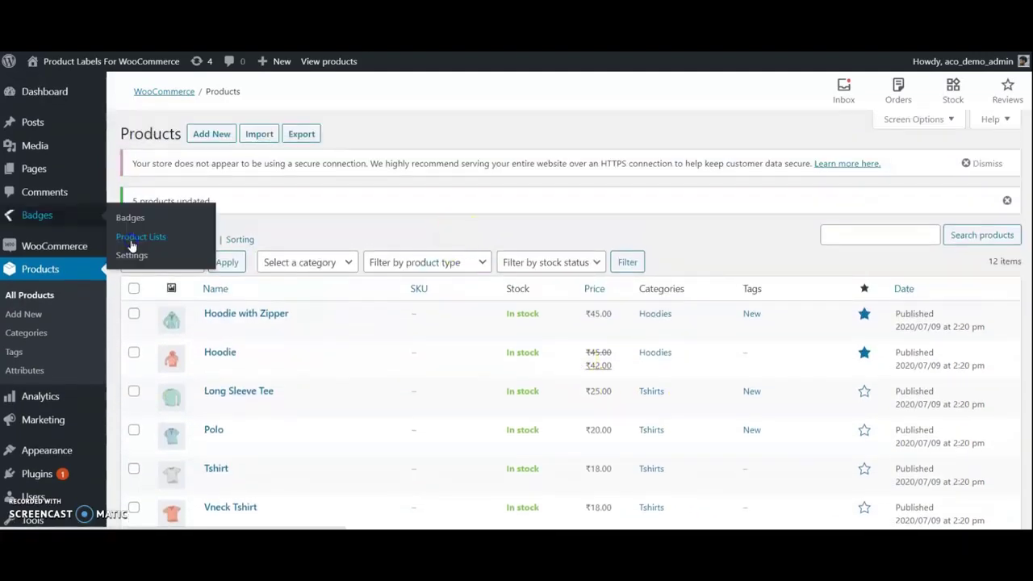
left_click(140, 237)
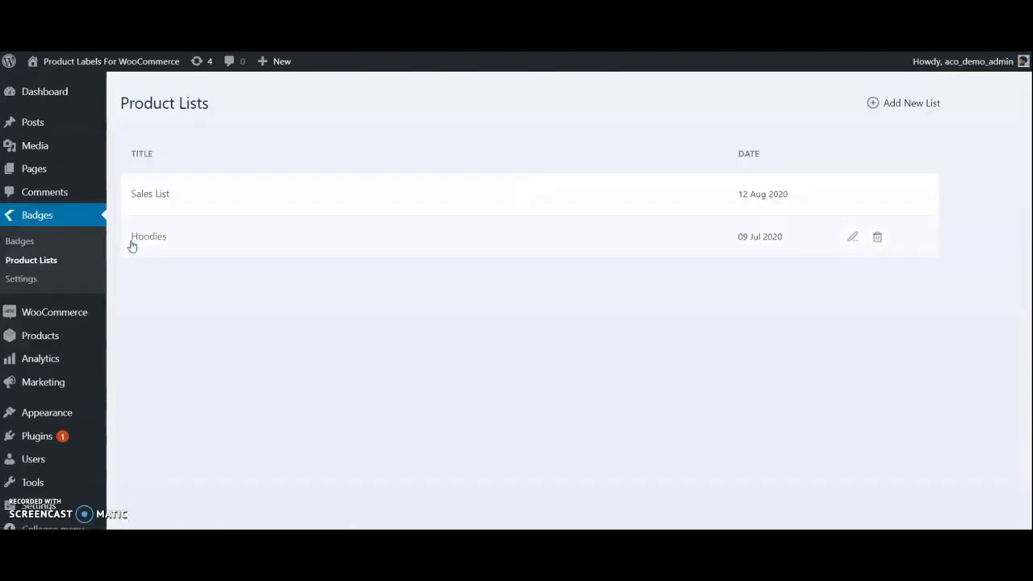
left_click(892, 101)
left_click(178, 184)
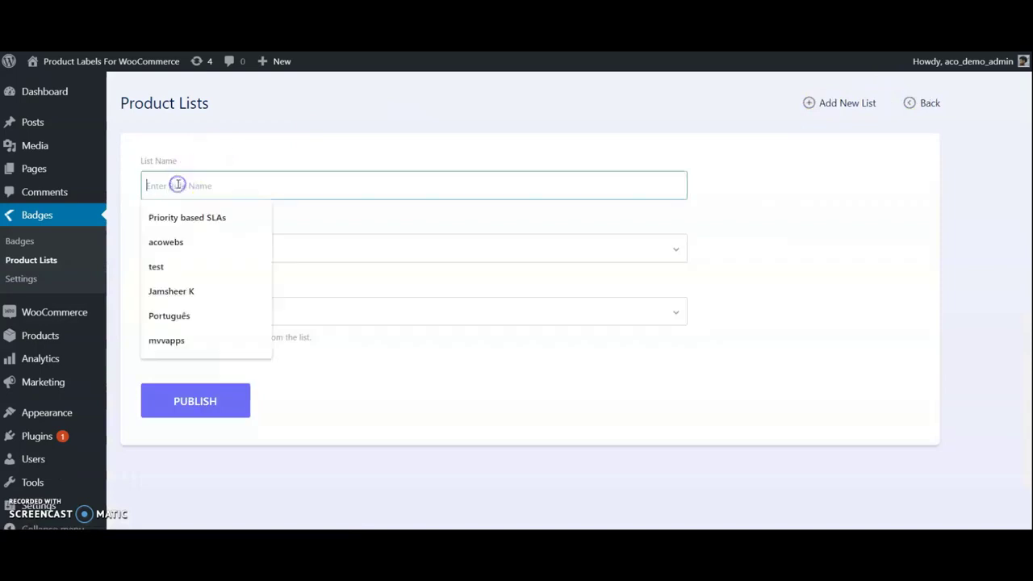
type("New Products")
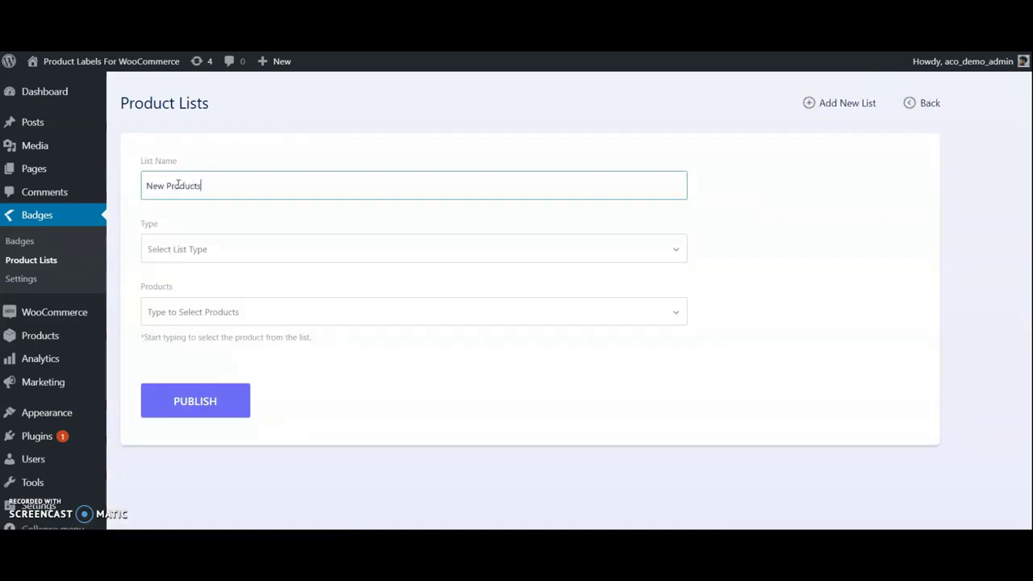
Set the list type to Dynamic Request with the taxonomy relation AND, and add a taxonomy combination
left_click(173, 242)
left_click(165, 302)
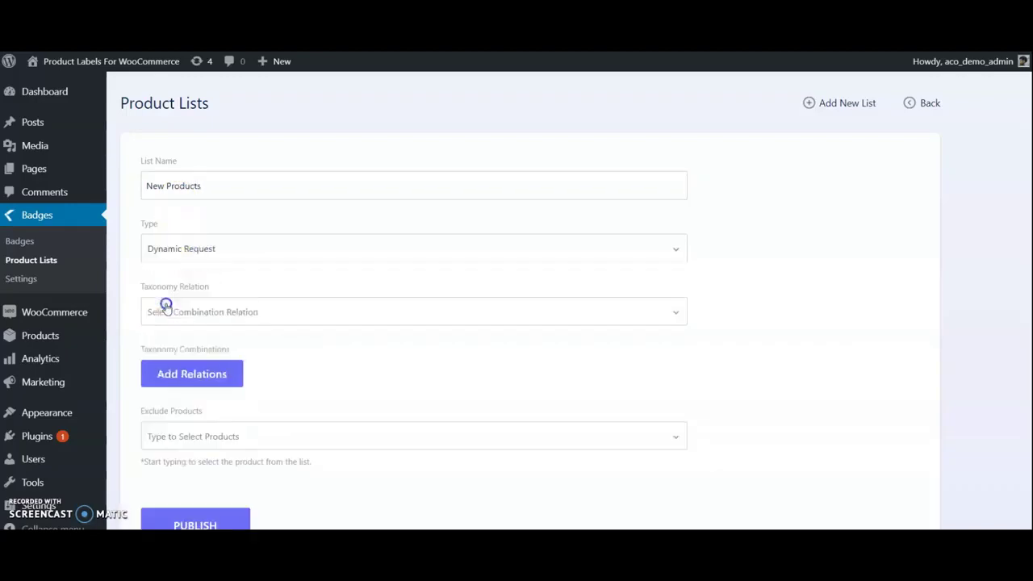
left_click(189, 315)
left_click(166, 341)
left_click(169, 369)
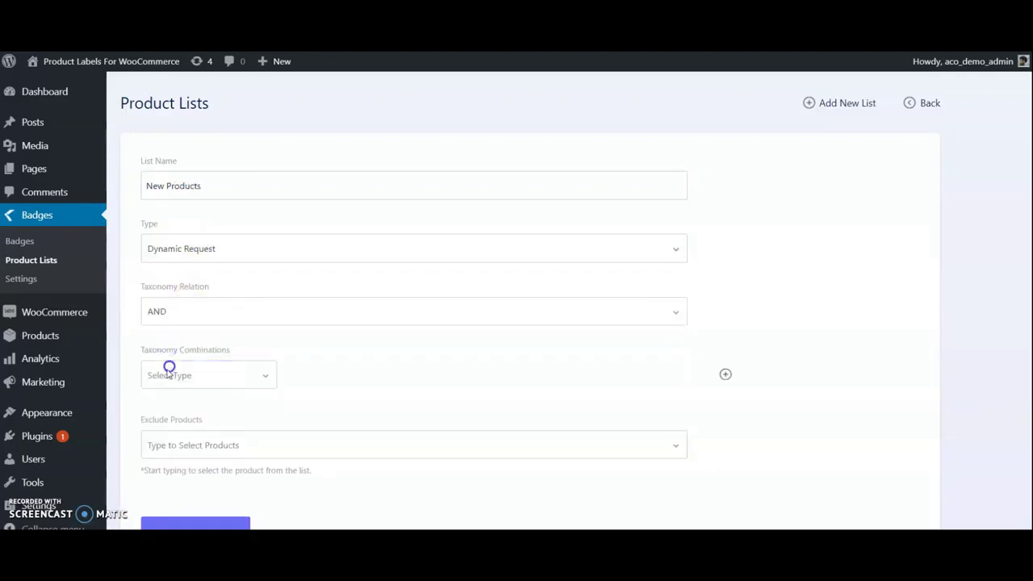
Set the taxonomy combination to Tag IN "New" and save the New Products list
left_click(198, 376)
left_click(152, 431)
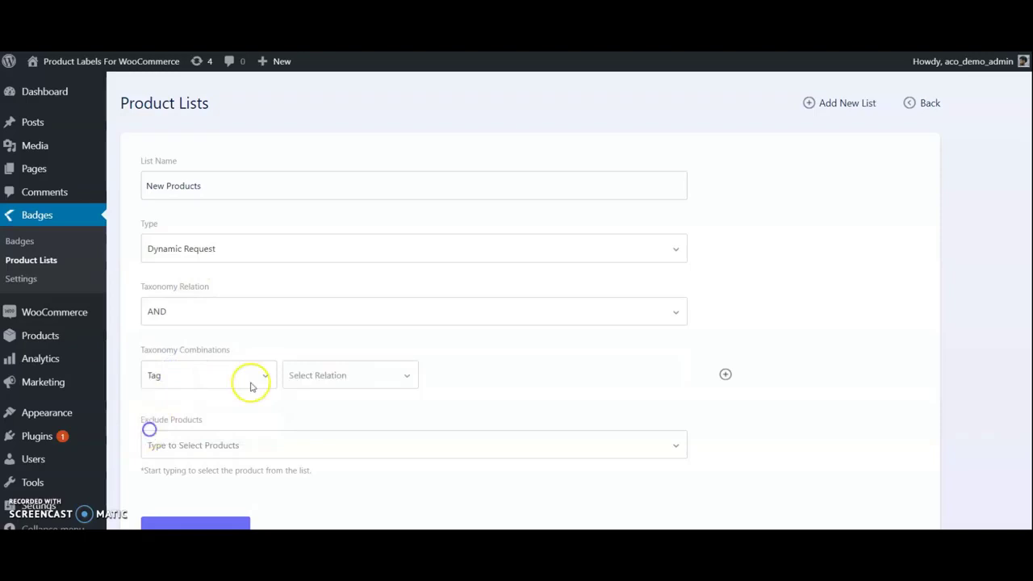
left_click(320, 376)
left_click(311, 404)
left_click(502, 378)
type("new")
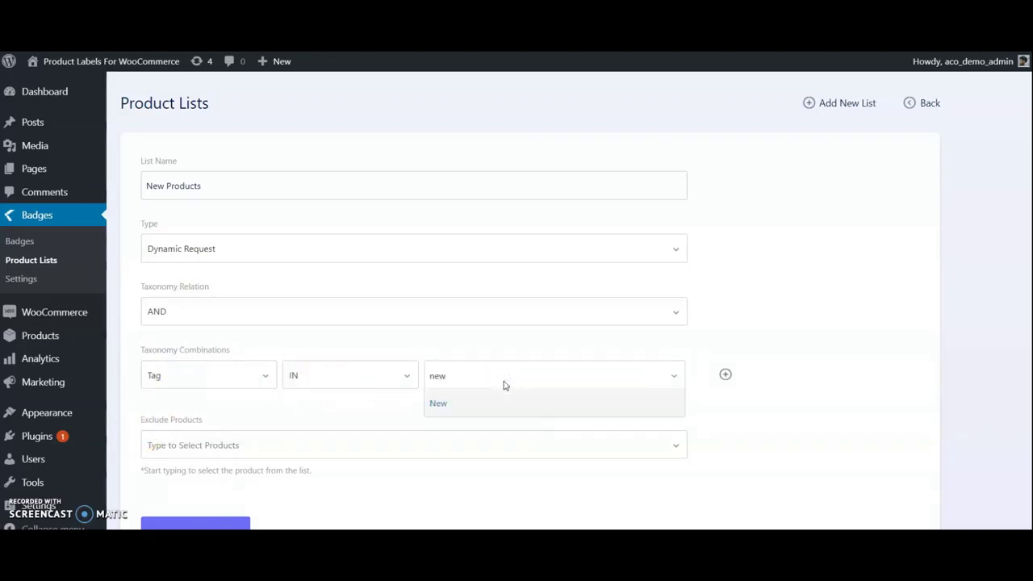
left_click(463, 400)
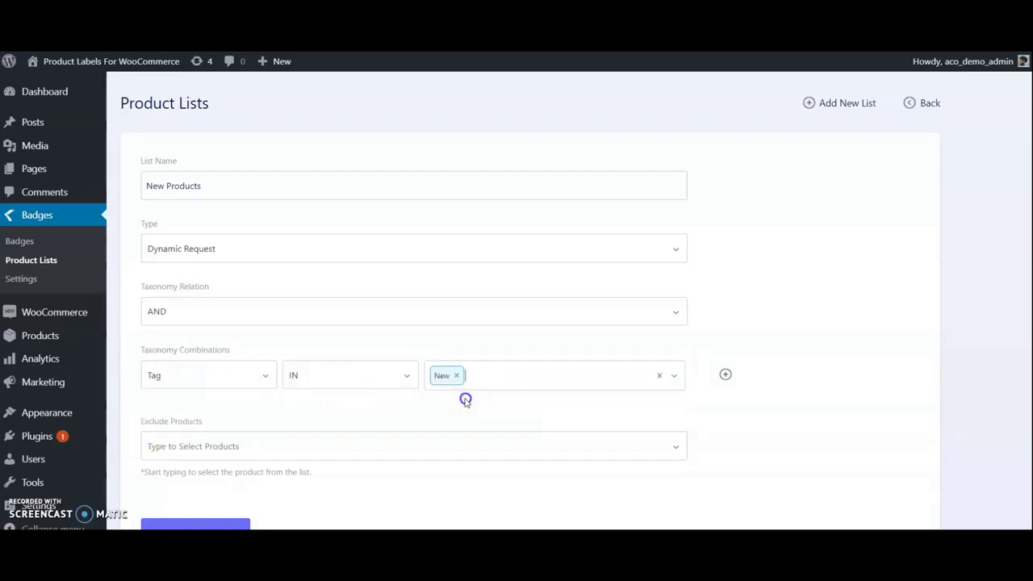
scroll(318, 397, "down", 1)
left_click(318, 397)
left_click(228, 456)
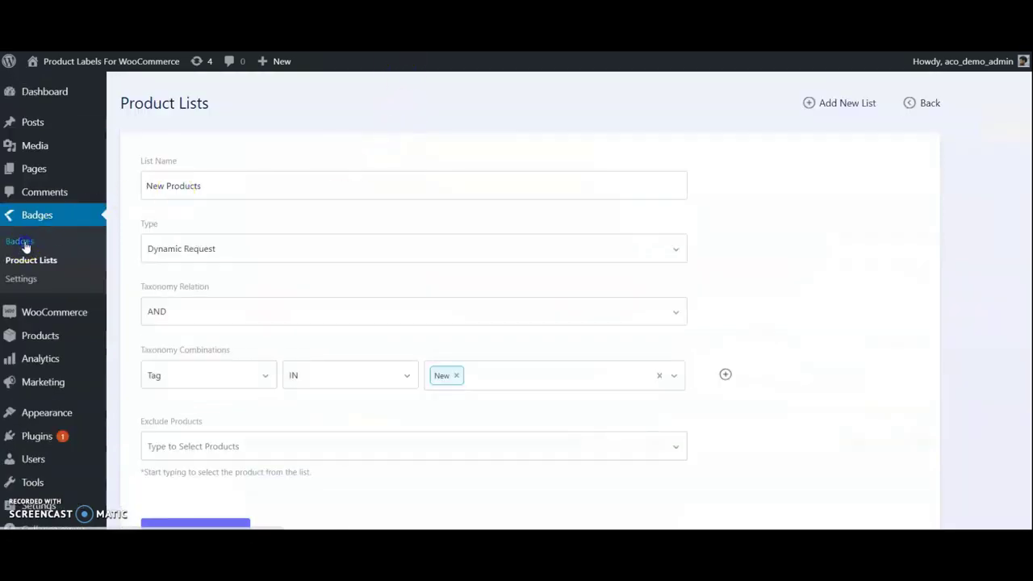
Open the "Label new" badge for editing and assign it to the New Products list
left_click(25, 244)
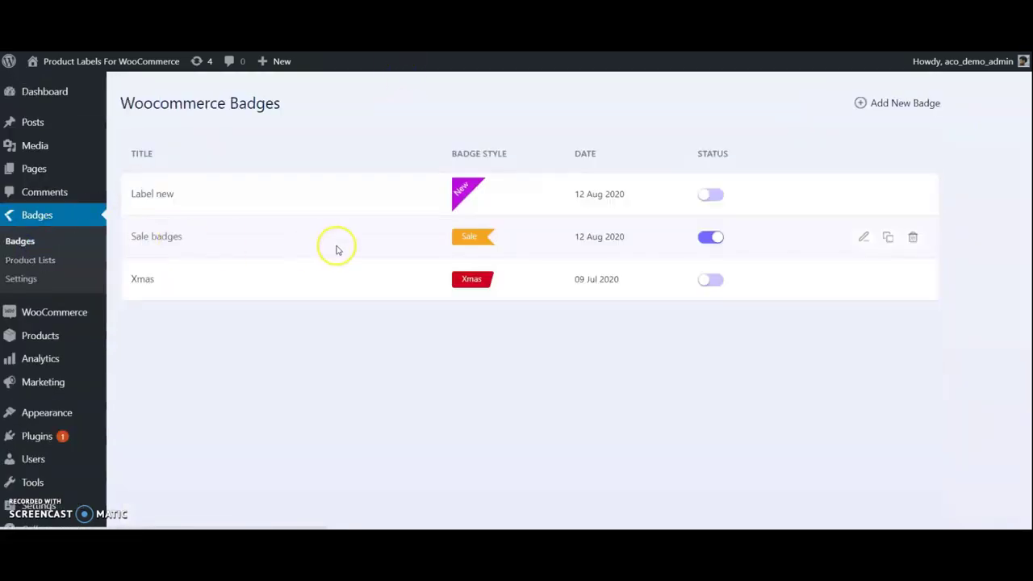
left_click(161, 198)
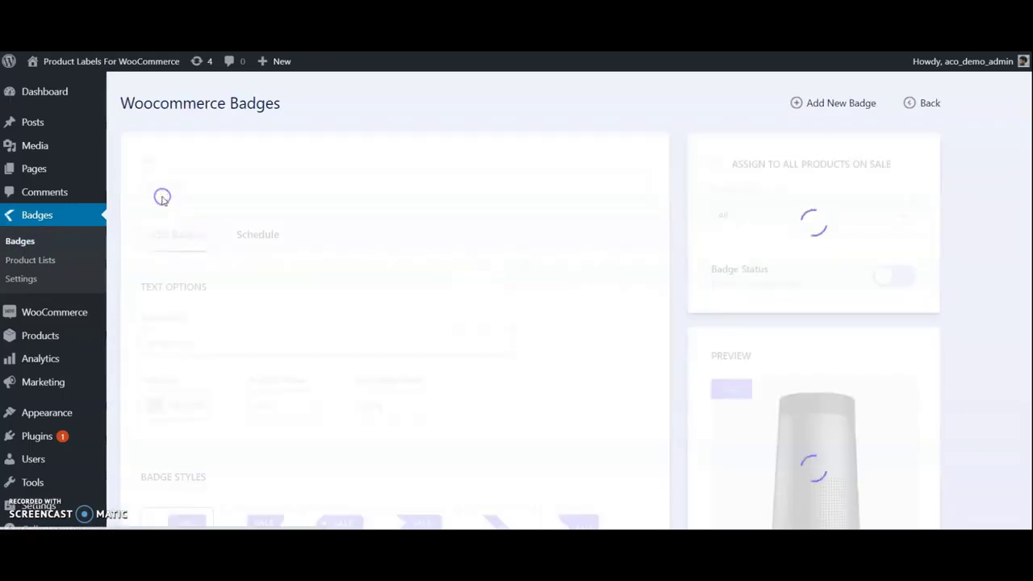
left_click(749, 213)
scroll(763, 243, "down", 1)
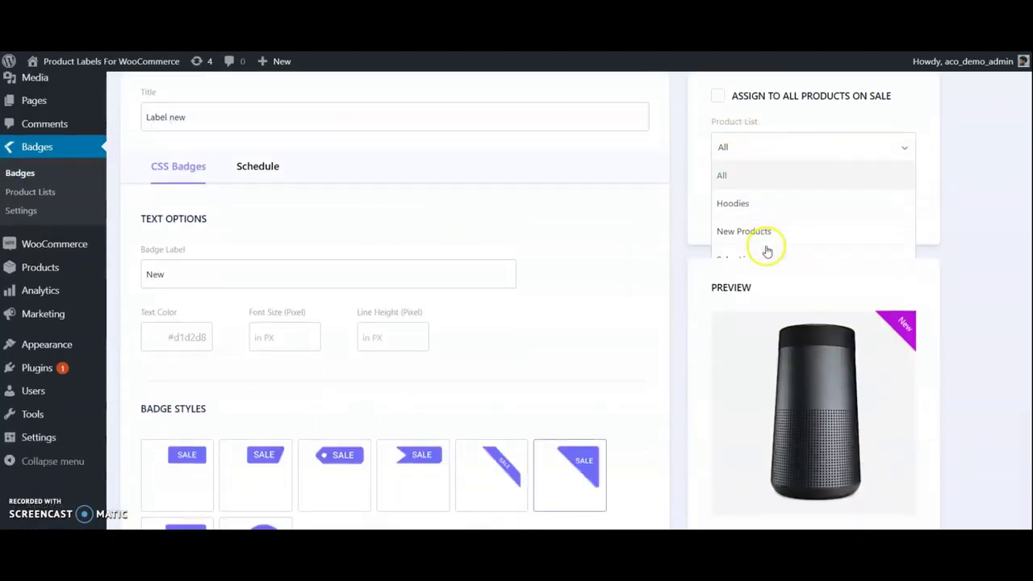
left_click(751, 232)
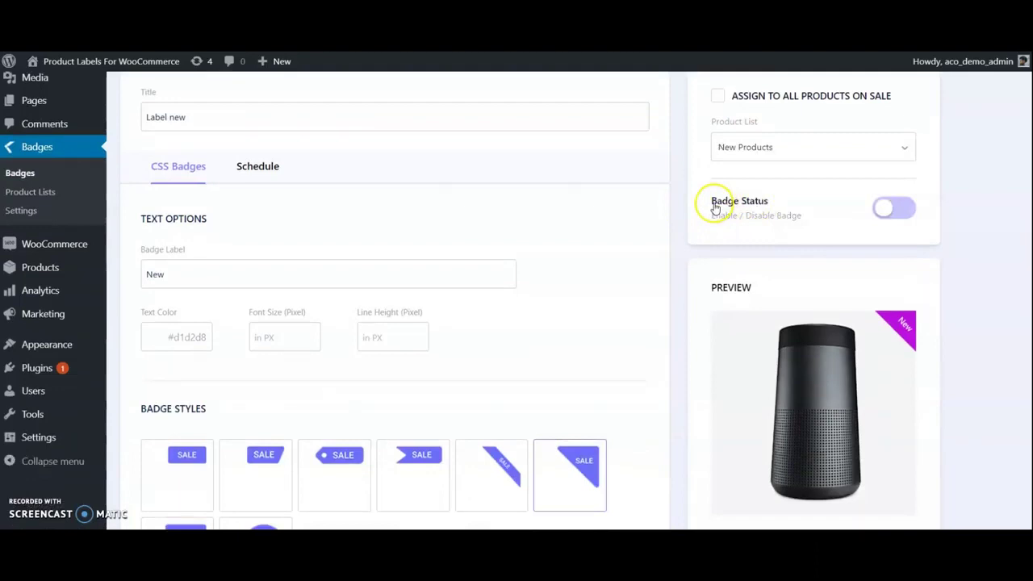
Enable the badge's status and update the badge
left_click(899, 208)
scroll(815, 251, "down", 4)
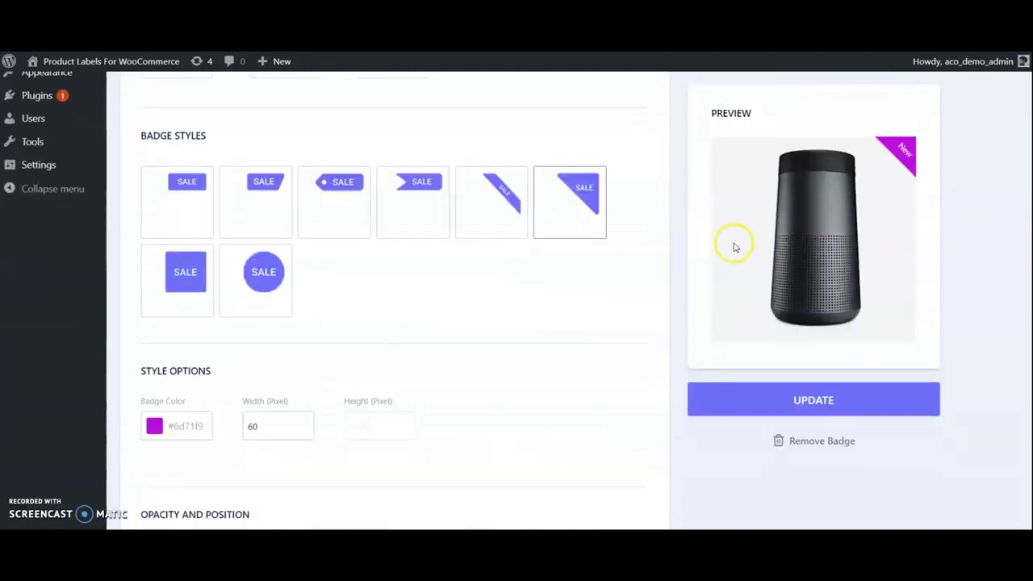
left_click(767, 389)
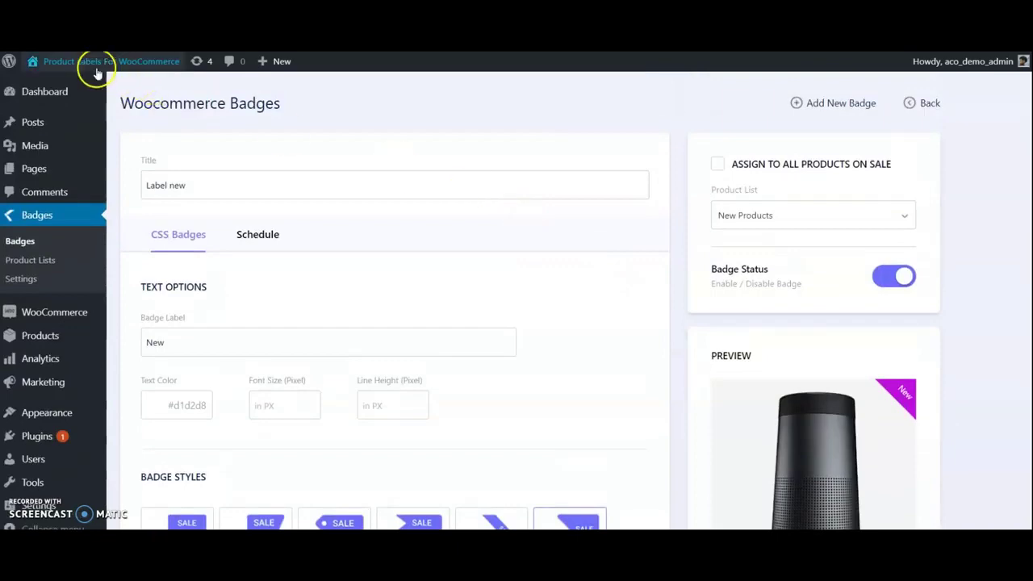
Visit the storefront and check the badges on the products in the Accessories category
mouse_move(97, 67)
left_click(126, 100)
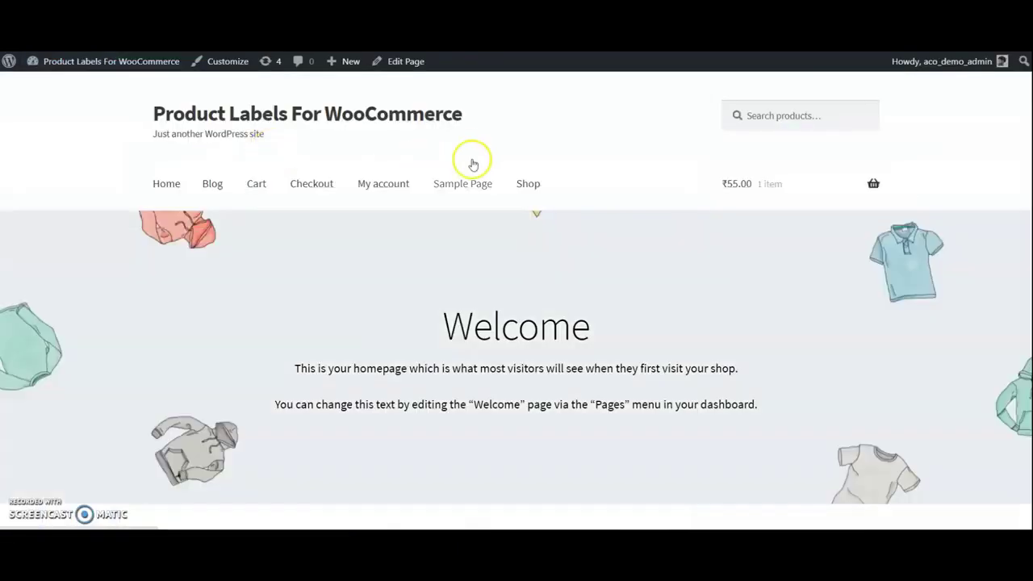
scroll(473, 161, "down", 5)
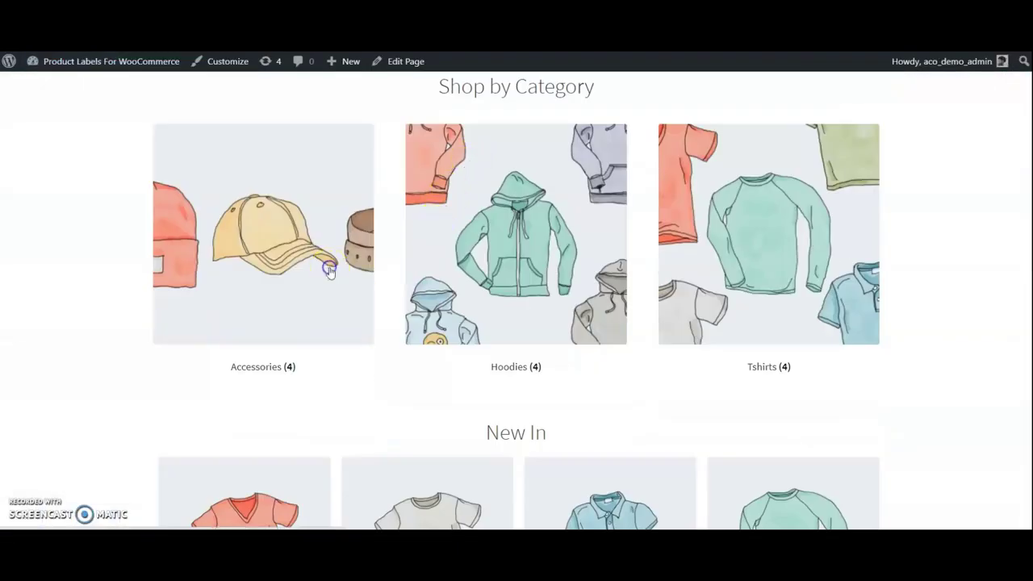
left_click(329, 272)
scroll(461, 172, "down", 3)
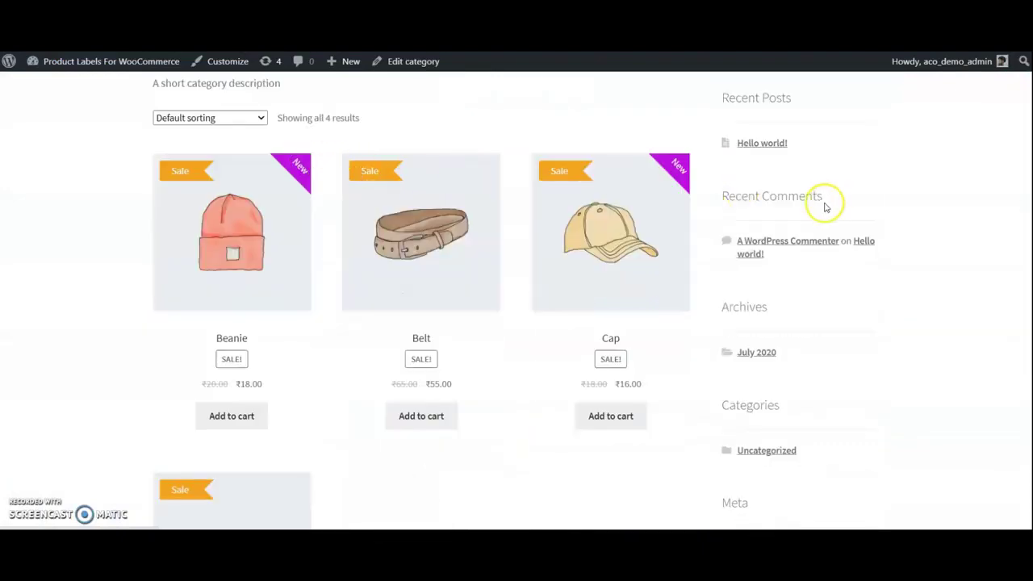
scroll(682, 186, "down", 3)
scroll(484, 226, "up", 4)
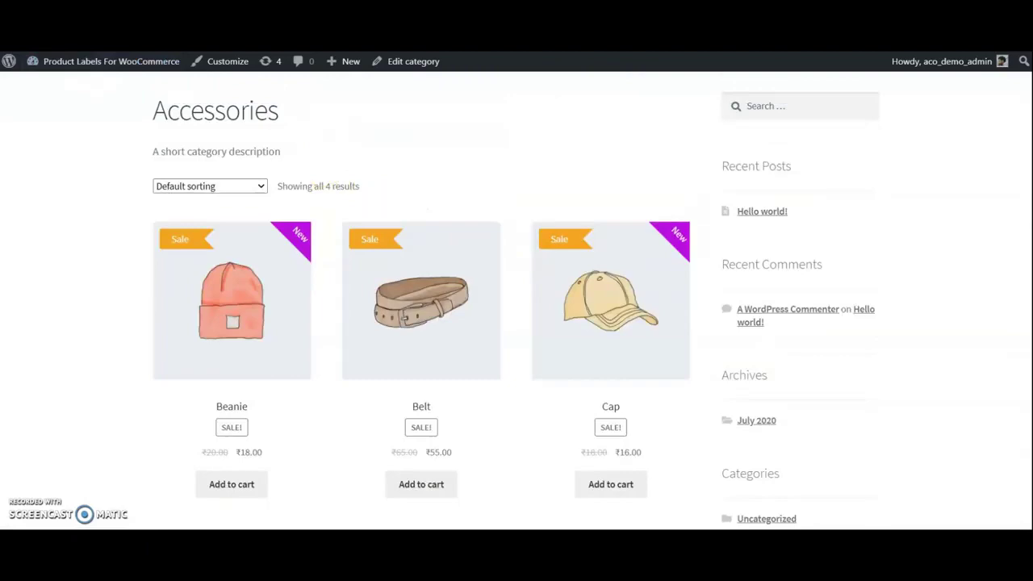
Return to the shop's home page and check the badges on the products in the Hoodies category
key("alt+Left")
scroll(500, 146, "down", 3)
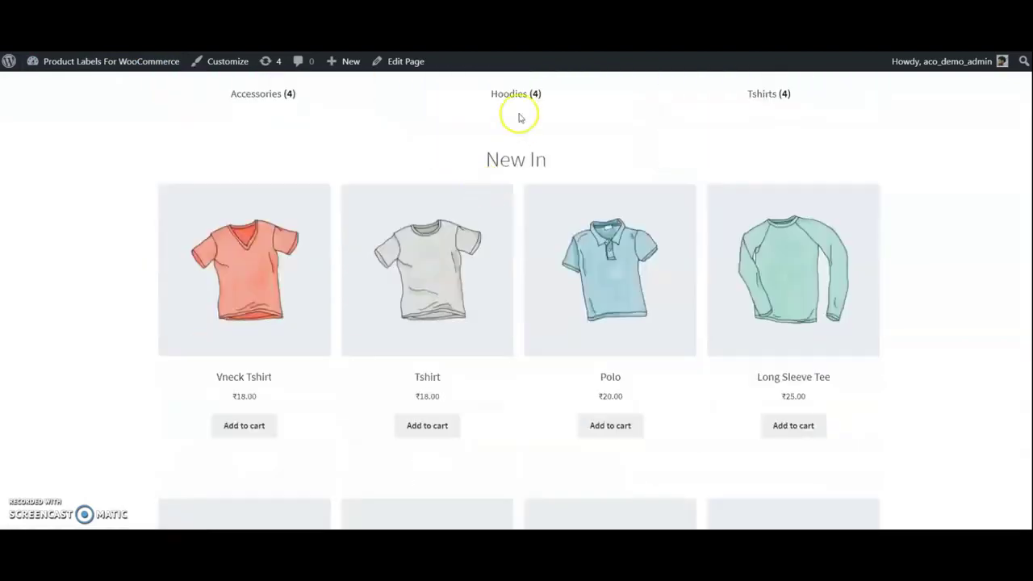
left_click(526, 77)
scroll(538, 138, "up", 2)
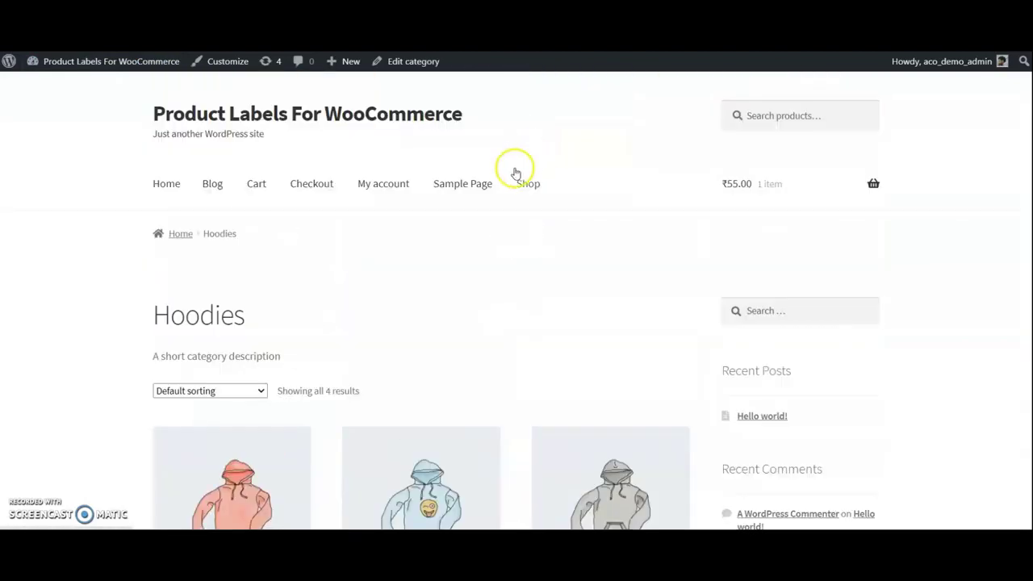
scroll(517, 171, "down", 6)
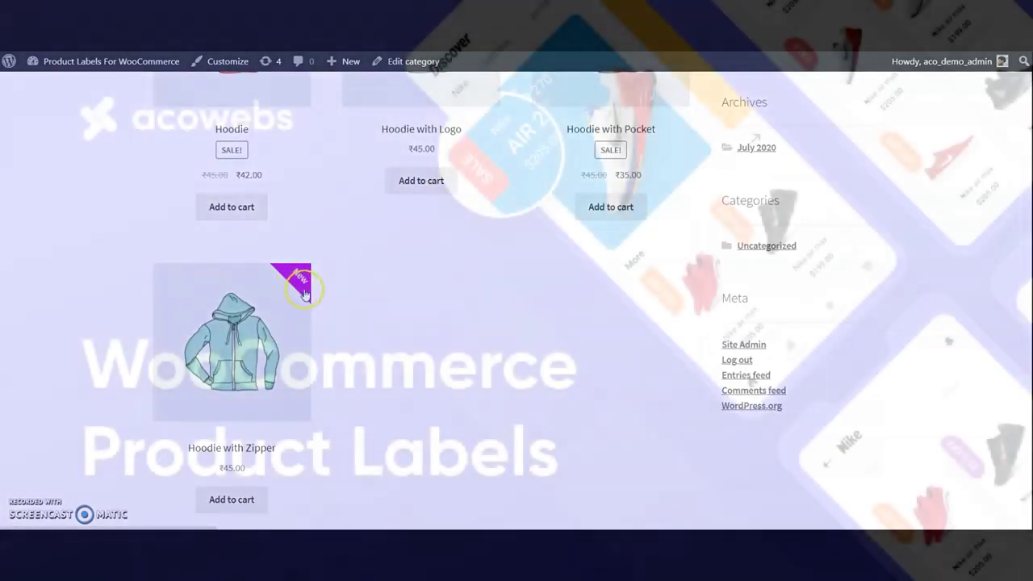